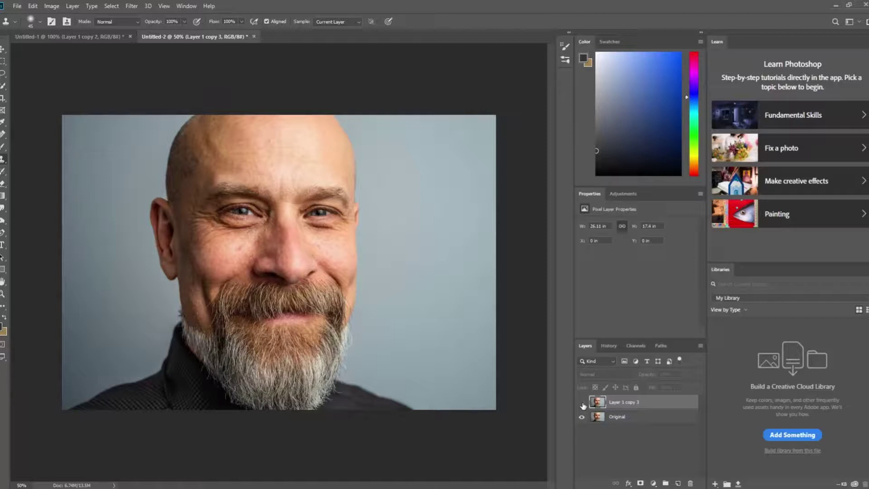
- Toggle the visibility of Layer 1 copy 3 repeatedly to compare the retouched portrait with the original
{"action": "left_click", "coordinate": [582, 403]}
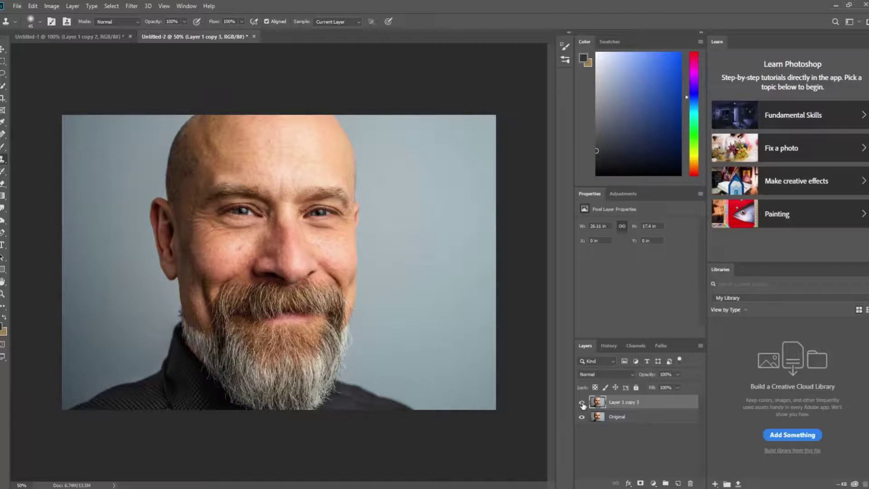
{"action": "left_click", "coordinate": [582, 403]}
{"action": "left_click", "coordinate": [583, 403]}
{"action": "left_click", "coordinate": [582, 403]}
{"action": "left_click", "coordinate": [583, 403]}
{"action": "left_click", "coordinate": [583, 403]}
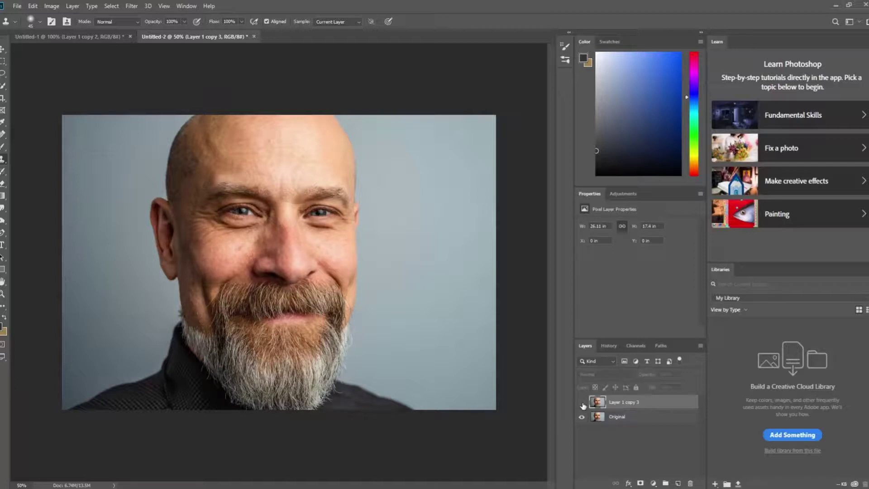
{"action": "left_click", "coordinate": [582, 403]}
{"action": "left_click", "coordinate": [582, 403]}
{"action": "left_click", "coordinate": [582, 403]}
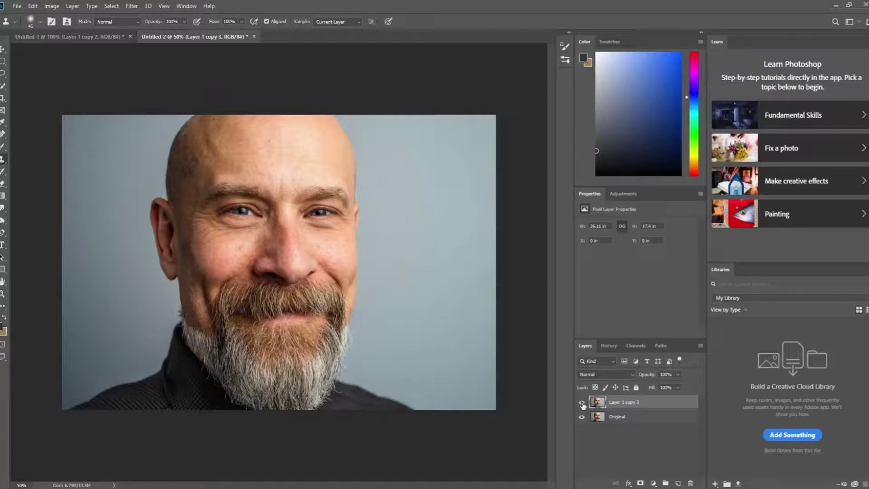
{"action": "left_click", "coordinate": [583, 403]}
{"action": "left_click", "coordinate": [582, 403]}
{"action": "left_click", "coordinate": [583, 403]}
{"action": "left_click", "coordinate": [583, 403]}
{"action": "left_click", "coordinate": [583, 403]}
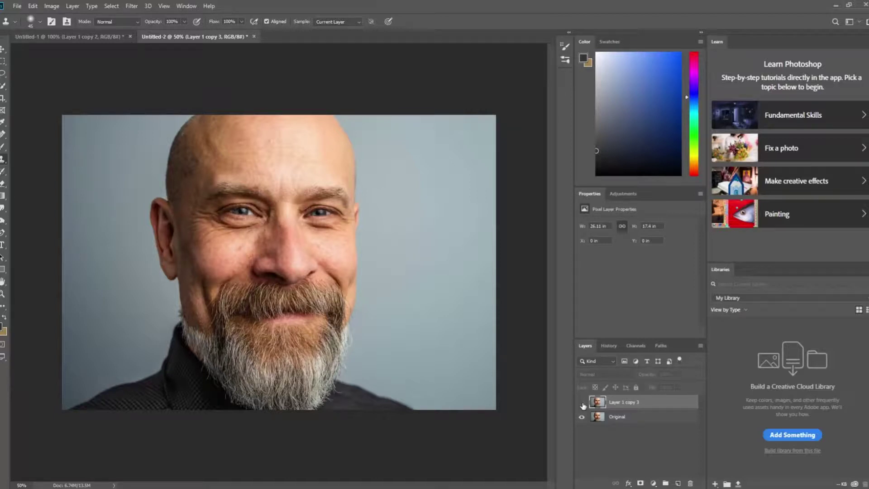
{"action": "left_click", "coordinate": [582, 403]}
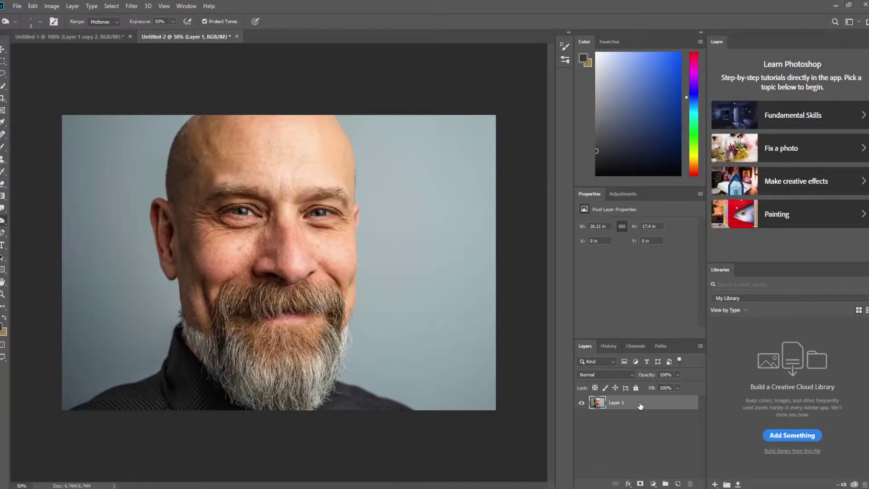
- Duplicate Layer 1 twice, rename the bottom layer Original, and make the topmost copy active
{"action": "right_click", "coordinate": [640, 404]}
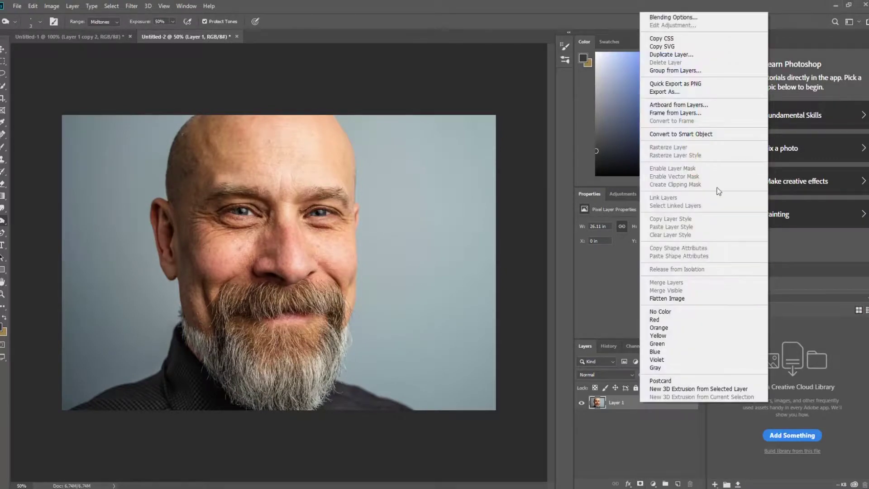
{"action": "left_click", "coordinate": [697, 57]}
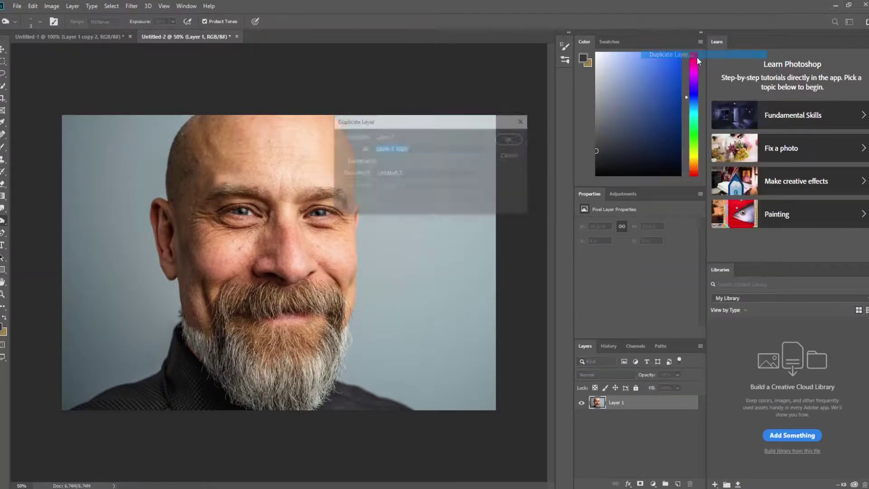
{"action": "left_click", "coordinate": [511, 139]}
{"action": "right_click", "coordinate": [632, 404]}
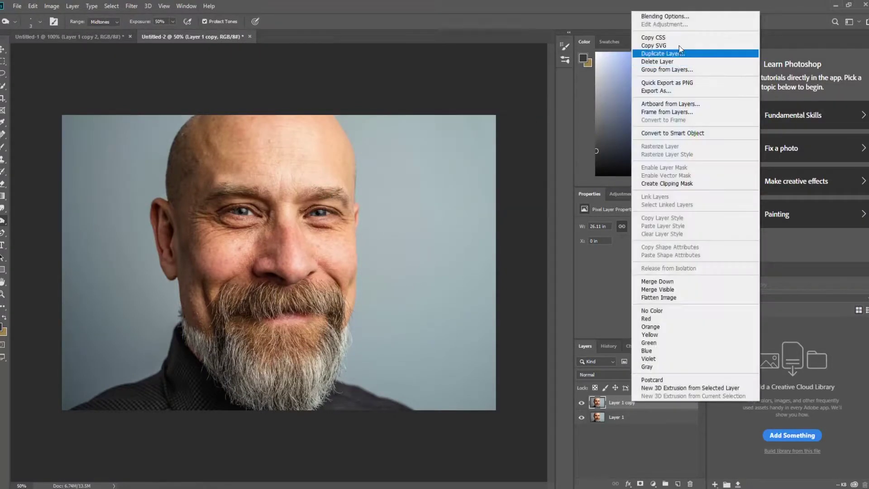
{"action": "left_click", "coordinate": [697, 54]}
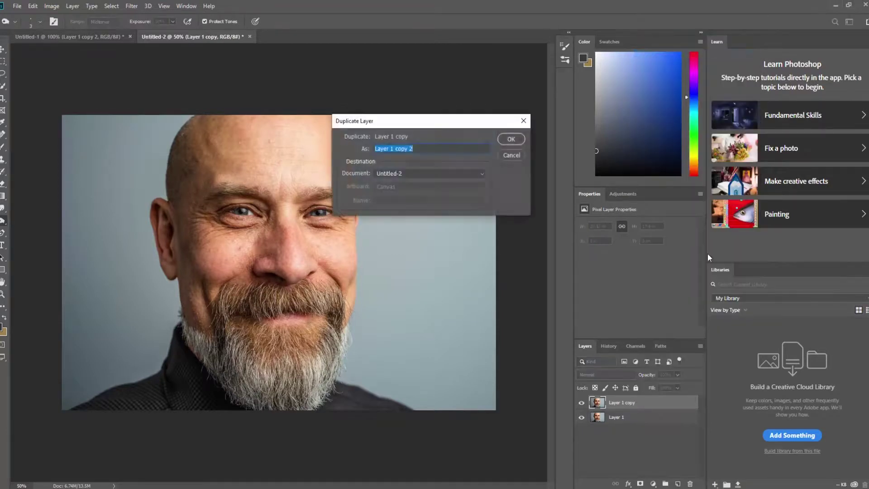
{"action": "left_click", "coordinate": [511, 140]}
{"action": "double_click", "coordinate": [616, 433]}
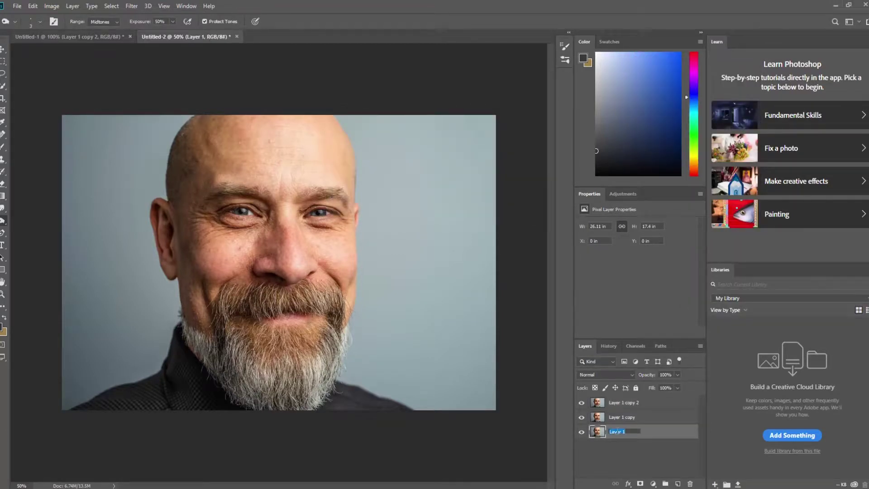
{"action": "left_click", "coordinate": [639, 403]}
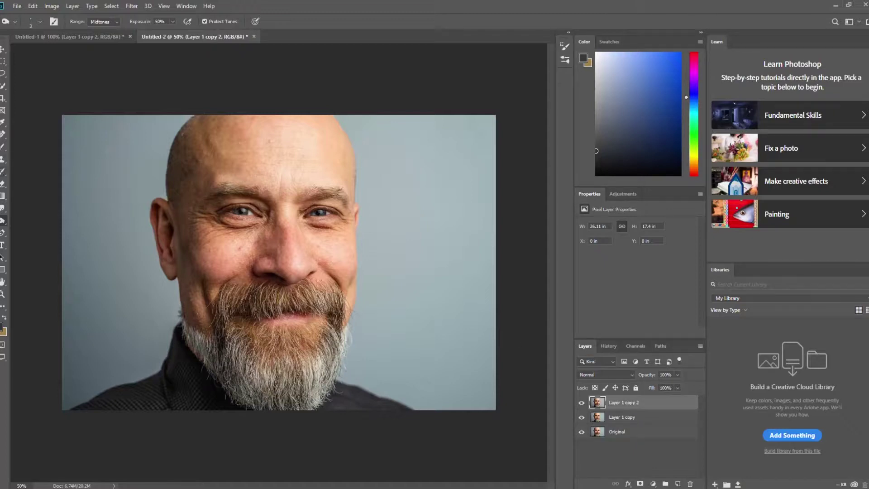
- Choose the Clone Stamp tool and enlarge its brush to 50 for retouching the skin around the left-hand eye
{"action": "left_click", "coordinate": [2, 159]}
{"action": "right_click", "coordinate": [3, 159]}
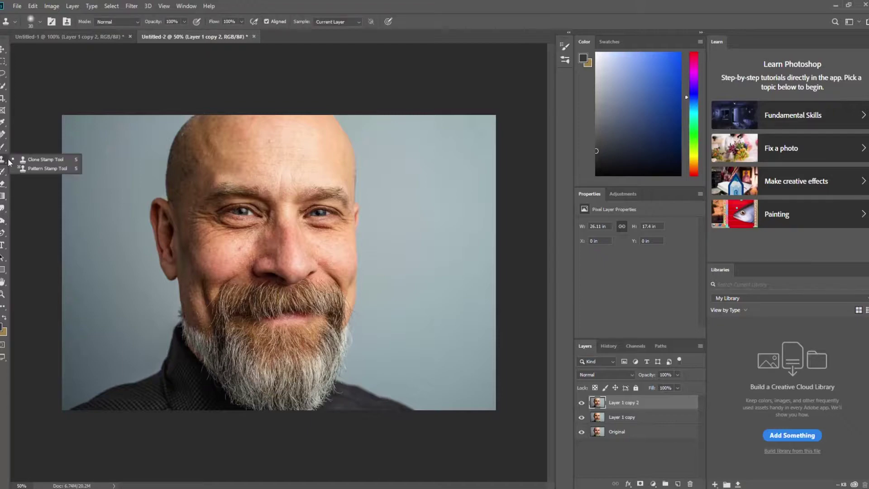
{"action": "left_click", "coordinate": [33, 160]}
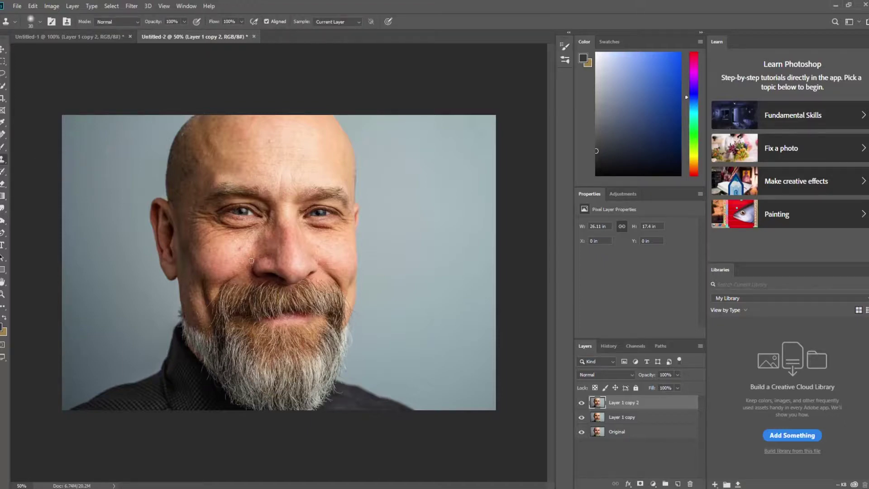
{"action": "scroll", "coordinate": [251, 260], "scroll_direction": "up", "scroll_amount": 4}
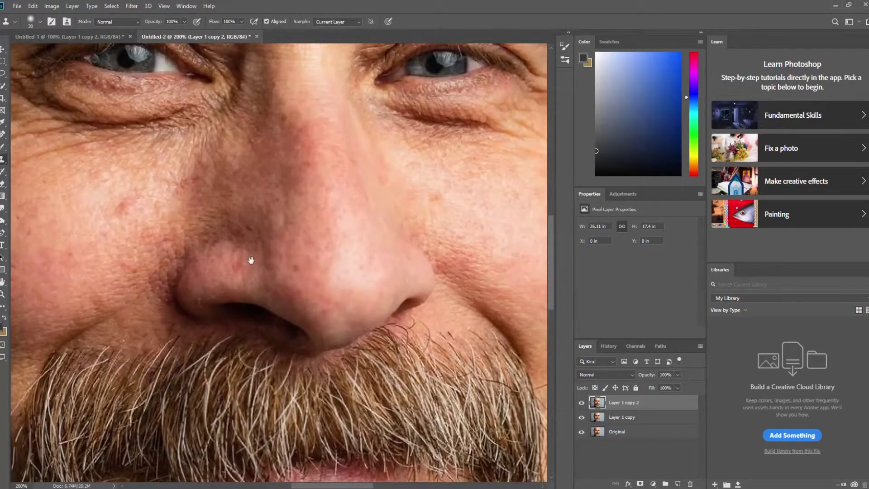
{"action": "key", "text": "ctrl+0"}
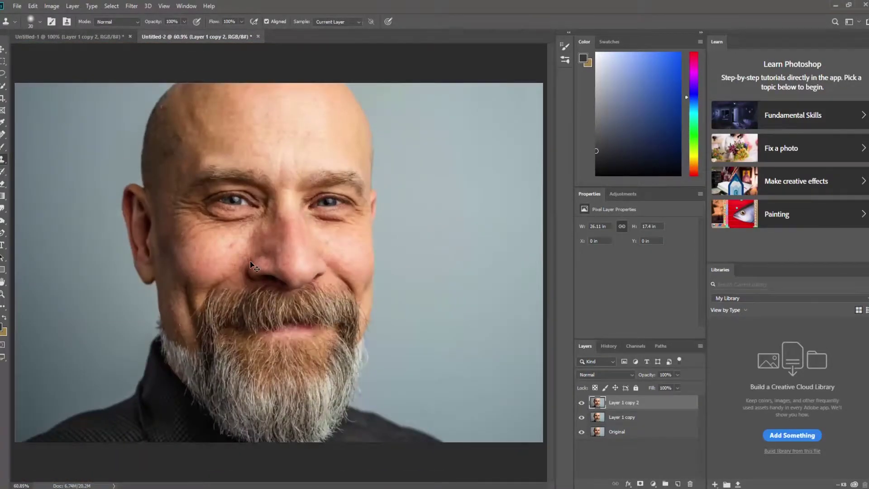
{"action": "scroll", "coordinate": [250, 263], "scroll_direction": "up", "scroll_amount": 1}
{"action": "scroll", "coordinate": [250, 261], "scroll_direction": "up", "scroll_amount": 1}
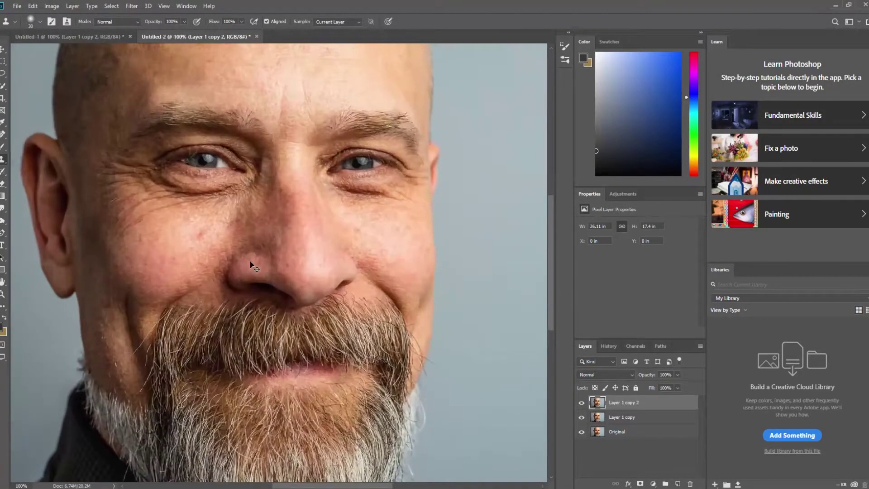
{"action": "left_click_drag", "start_coordinate": [241, 192], "coordinate": [231, 372]}
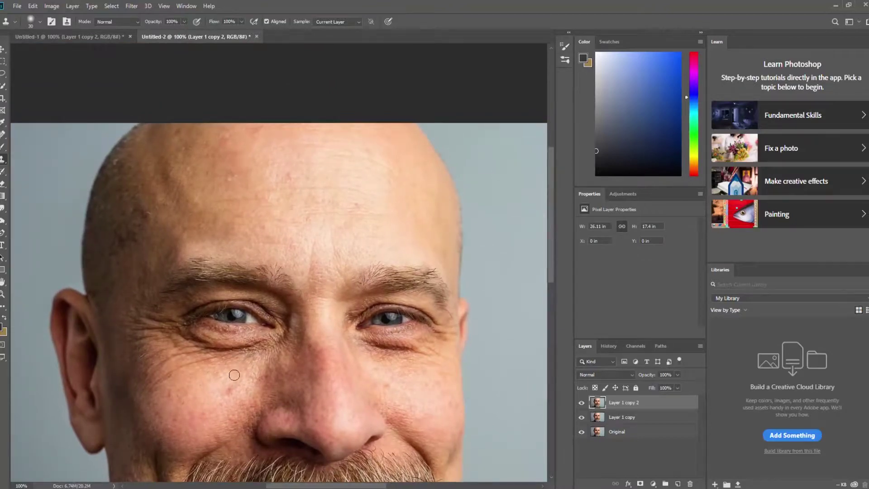
{"action": "key", "text": "bracketright"}
{"action": "key", "text": "bracketright"}
{"action": "left_click", "coordinate": [208, 388], "text": "alt"}
{"action": "mouse_move", "coordinate": [217, 367]}
{"action": "left_mouse_down"}
{"action": "mouse_move", "coordinate": [181, 362]}
{"action": "mouse_move", "coordinate": [166, 380]}
{"action": "left_mouse_up"}
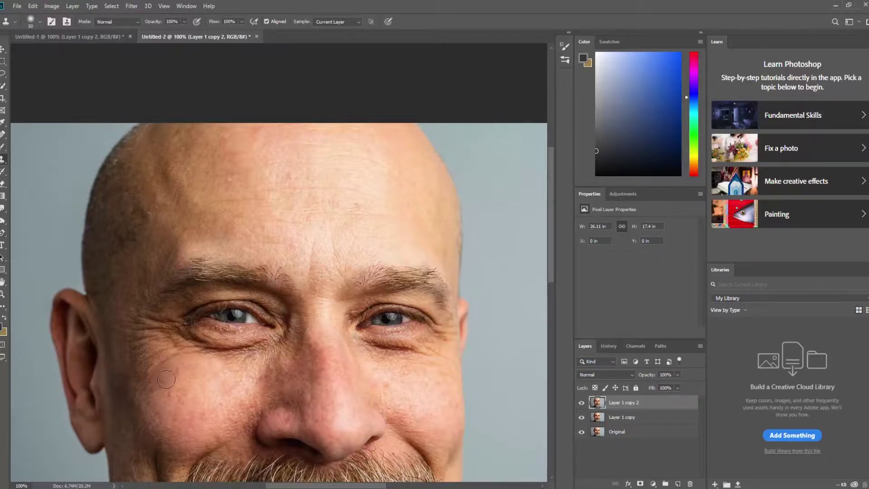
{"action": "key", "text": "ctrl+z"}
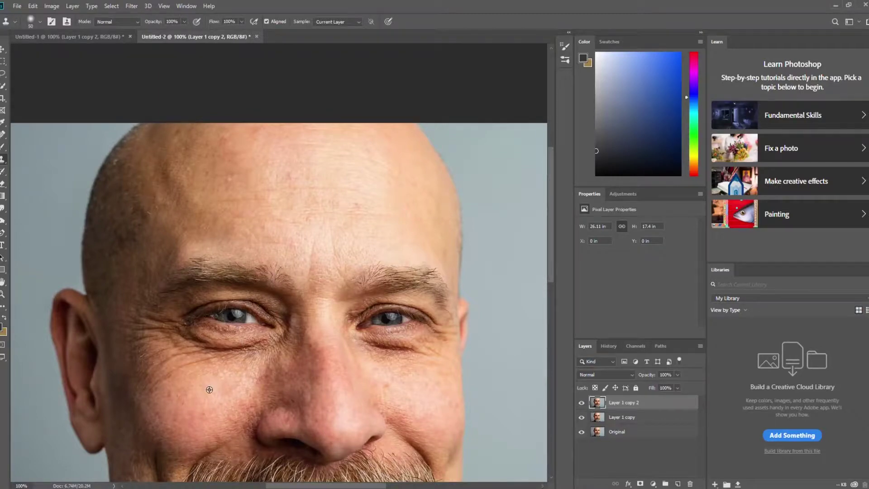
- Clone smooth cheek skin over the bag and wrinkles directly beneath the left-hand eye on Layer 1 copy 2
{"action": "left_click", "coordinate": [210, 391], "text": "alt"}
{"action": "mouse_move", "coordinate": [235, 374]}
{"action": "left_mouse_down"}
{"action": "mouse_move", "coordinate": [199, 368]}
{"action": "mouse_move", "coordinate": [244, 359]}
{"action": "mouse_move", "coordinate": [219, 359]}
{"action": "mouse_move", "coordinate": [238, 377]}
{"action": "mouse_move", "coordinate": [264, 352]}
{"action": "mouse_move", "coordinate": [257, 387]}
{"action": "mouse_move", "coordinate": [269, 345]}
{"action": "mouse_move", "coordinate": [218, 349]}
{"action": "mouse_move", "coordinate": [264, 341]}
{"action": "mouse_move", "coordinate": [242, 341]}
{"action": "mouse_move", "coordinate": [225, 343]}
{"action": "mouse_move", "coordinate": [269, 339]}
{"action": "mouse_move", "coordinate": [263, 374]}
{"action": "mouse_move", "coordinate": [272, 351]}
{"action": "left_mouse_up"}
{"action": "left_click", "coordinate": [212, 392], "text": "alt"}
{"action": "left_click", "coordinate": [245, 371], "text": "alt"}
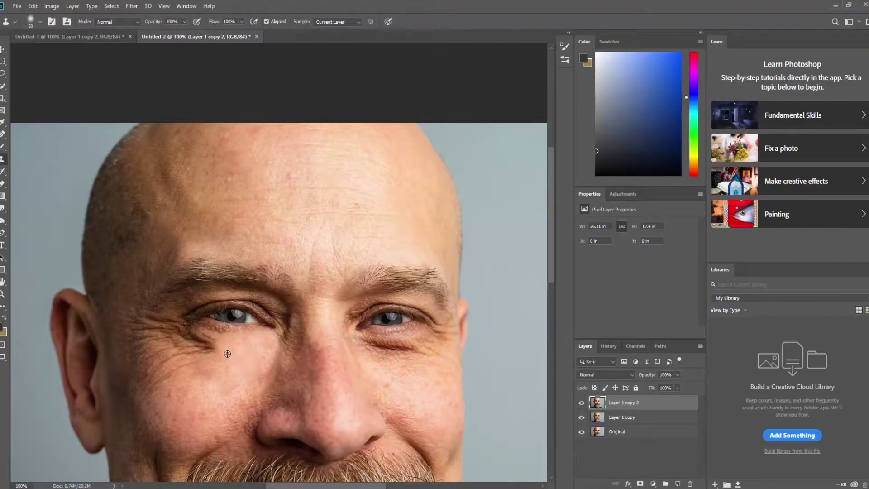
{"action": "left_click", "coordinate": [203, 374], "text": "alt"}
{"action": "left_click", "coordinate": [232, 354], "text": "alt"}
- Clone clean skin over the crow's feet beside the left-hand eye and the lines on the outer cheek
{"action": "mouse_move", "coordinate": [227, 351]}
{"action": "left_mouse_down"}
{"action": "mouse_move", "coordinate": [208, 344]}
{"action": "mouse_move", "coordinate": [232, 340]}
{"action": "mouse_move", "coordinate": [208, 337]}
{"action": "mouse_move", "coordinate": [246, 338]}
{"action": "mouse_move", "coordinate": [205, 332]}
{"action": "mouse_move", "coordinate": [258, 336]}
{"action": "mouse_move", "coordinate": [205, 338]}
{"action": "mouse_move", "coordinate": [227, 348]}
{"action": "mouse_move", "coordinate": [189, 378]}
{"action": "mouse_move", "coordinate": [201, 363]}
{"action": "mouse_move", "coordinate": [188, 345]}
{"action": "mouse_move", "coordinate": [202, 355]}
{"action": "mouse_move", "coordinate": [191, 339]}
{"action": "mouse_move", "coordinate": [201, 346]}
{"action": "mouse_move", "coordinate": [154, 335]}
{"action": "mouse_move", "coordinate": [189, 359]}
{"action": "mouse_move", "coordinate": [152, 376]}
{"action": "mouse_move", "coordinate": [168, 396]}
{"action": "mouse_move", "coordinate": [144, 359]}
{"action": "mouse_move", "coordinate": [167, 363]}
{"action": "mouse_move", "coordinate": [185, 339]}
{"action": "mouse_move", "coordinate": [163, 346]}
{"action": "mouse_move", "coordinate": [152, 340]}
{"action": "mouse_move", "coordinate": [164, 330]}
{"action": "mouse_move", "coordinate": [142, 320]}
{"action": "left_mouse_up"}
{"action": "left_click", "coordinate": [194, 363], "text": "alt"}
{"action": "left_click", "coordinate": [161, 403], "text": "alt"}
{"action": "mouse_move", "coordinate": [142, 356]}
{"action": "left_mouse_down"}
{"action": "mouse_move", "coordinate": [168, 362]}
{"action": "mouse_move", "coordinate": [140, 326]}
{"action": "mouse_move", "coordinate": [154, 397]}
{"action": "left_mouse_up"}
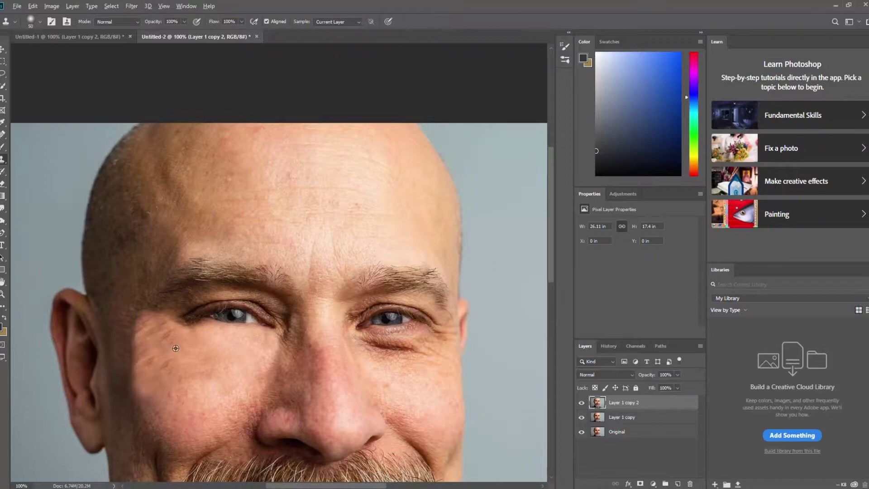
- Resample nearby skin and blend the leftover marks on the outer part of the left-hand cheek
{"action": "left_click", "coordinate": [178, 348], "text": "alt"}
{"action": "mouse_move", "coordinate": [168, 334]}
{"action": "left_mouse_down"}
{"action": "mouse_move", "coordinate": [153, 325]}
{"action": "mouse_move", "coordinate": [173, 362]}
{"action": "mouse_move", "coordinate": [148, 360]}
{"action": "mouse_move", "coordinate": [178, 376]}
{"action": "left_mouse_up"}
{"action": "left_click", "coordinate": [184, 351], "text": "alt"}
{"action": "left_click", "coordinate": [167, 368], "text": "alt"}
- Clone smooth skin over the remaining texture between the left-hand eye's inner corner and the nose
{"action": "scroll", "coordinate": [333, 399], "scroll_direction": "up", "scroll_amount": 1}
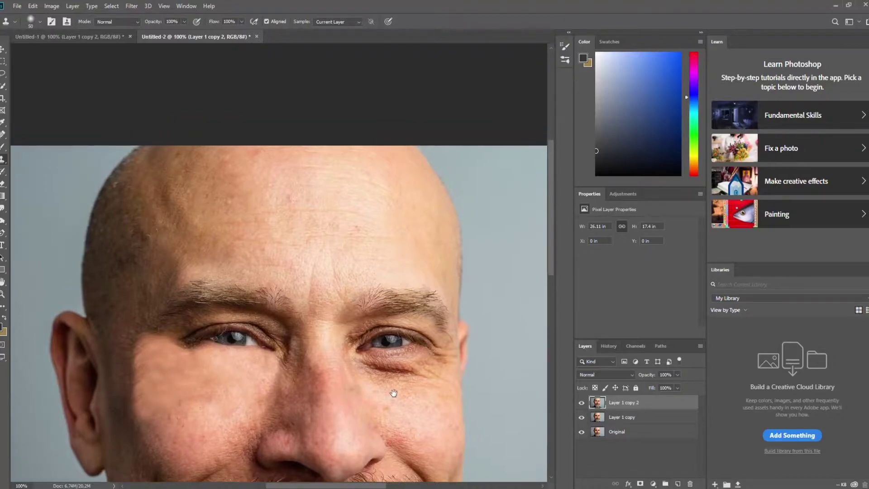
{"action": "left_click_drag", "start_coordinate": [384, 395], "coordinate": [258, 361]}
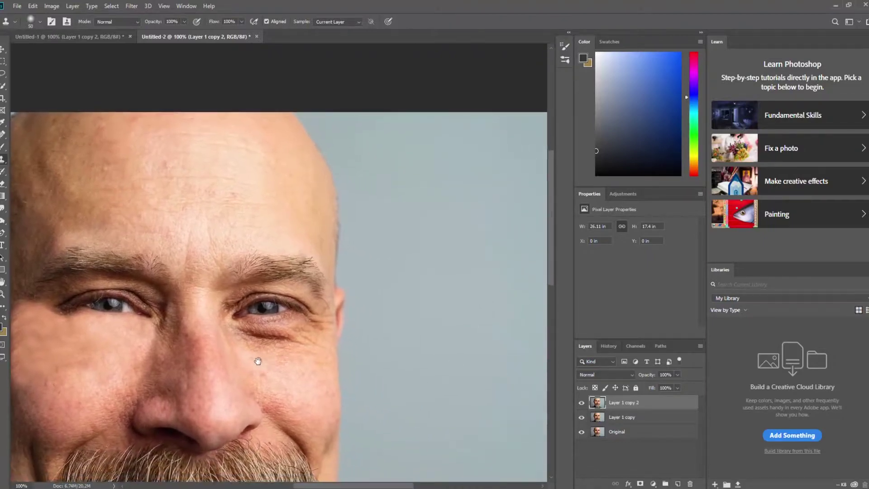
{"action": "left_click", "coordinate": [120, 340], "text": "alt"}
{"action": "mouse_move", "coordinate": [145, 345]}
{"action": "left_mouse_down"}
{"action": "mouse_move", "coordinate": [136, 369]}
{"action": "mouse_move", "coordinate": [157, 325]}
{"action": "mouse_move", "coordinate": [150, 332]}
{"action": "left_mouse_up"}
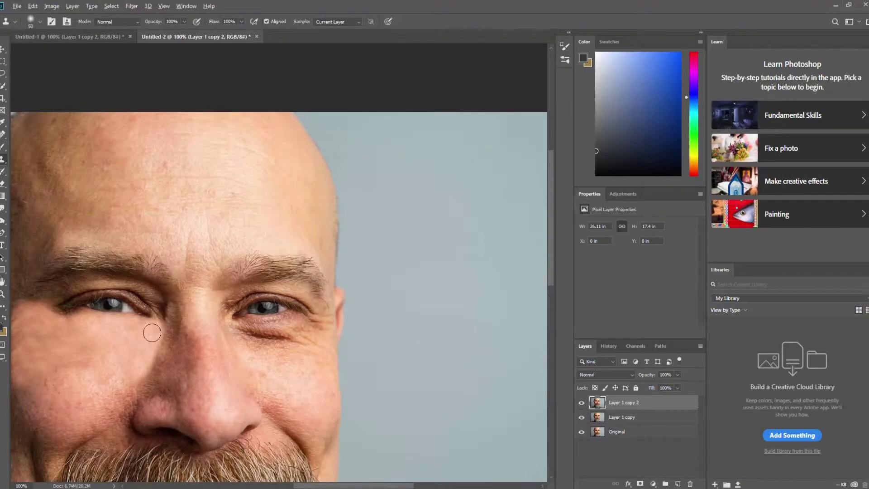
- Clone clean cheek skin over the bag and wrinkles below and beside the right-hand eye
{"action": "left_click", "coordinate": [268, 366], "text": "alt"}
{"action": "mouse_move", "coordinate": [262, 356]}
{"action": "left_mouse_down"}
{"action": "mouse_move", "coordinate": [277, 338]}
{"action": "mouse_move", "coordinate": [242, 337]}
{"action": "mouse_move", "coordinate": [291, 324]}
{"action": "mouse_move", "coordinate": [304, 334]}
{"action": "mouse_move", "coordinate": [292, 349]}
{"action": "mouse_move", "coordinate": [310, 351]}
{"action": "mouse_move", "coordinate": [326, 327]}
{"action": "mouse_move", "coordinate": [262, 334]}
{"action": "mouse_move", "coordinate": [240, 320]}
{"action": "mouse_move", "coordinate": [237, 341]}
{"action": "mouse_move", "coordinate": [231, 326]}
{"action": "mouse_move", "coordinate": [254, 378]}
{"action": "left_mouse_up"}
{"action": "left_click", "coordinate": [277, 342], "text": "alt"}
{"action": "scroll", "coordinate": [327, 376], "scroll_direction": "up", "scroll_amount": 1}
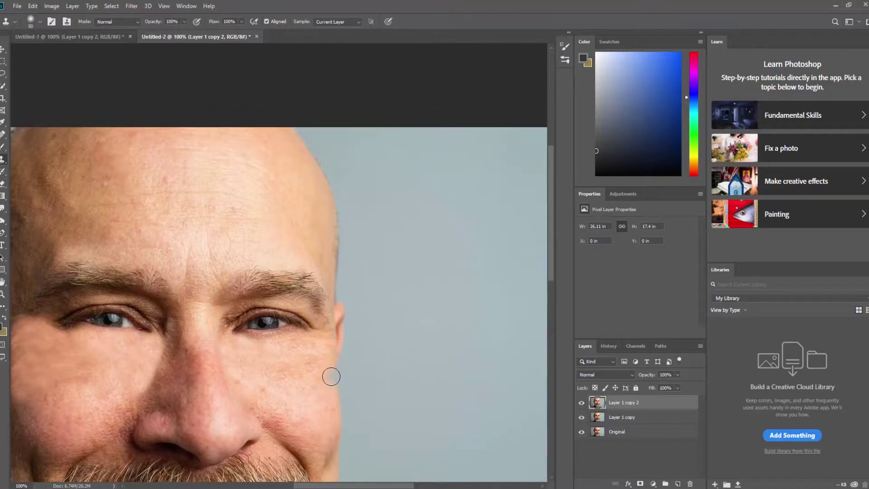
{"action": "left_click_drag", "start_coordinate": [321, 352], "coordinate": [315, 358]}
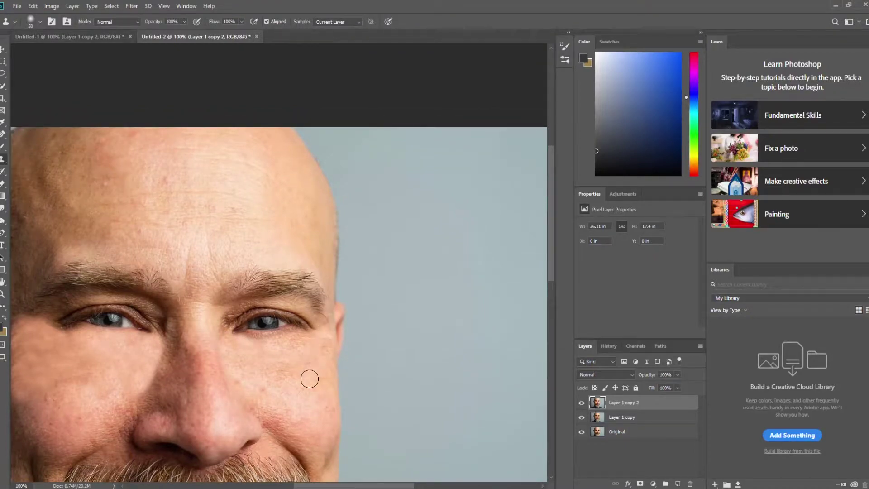
- Lower the opacity of Layer 1 copy 2 to 23% and toggle its visibility to compare before and after
{"action": "scroll", "coordinate": [304, 394], "scroll_direction": "up", "scroll_amount": 3}
{"action": "scroll", "coordinate": [292, 411], "scroll_direction": "down", "scroll_amount": 3}
{"action": "scroll", "coordinate": [290, 413], "scroll_direction": "down", "scroll_amount": 2}
{"action": "scroll", "coordinate": [290, 415], "scroll_direction": "up", "scroll_amount": 1}
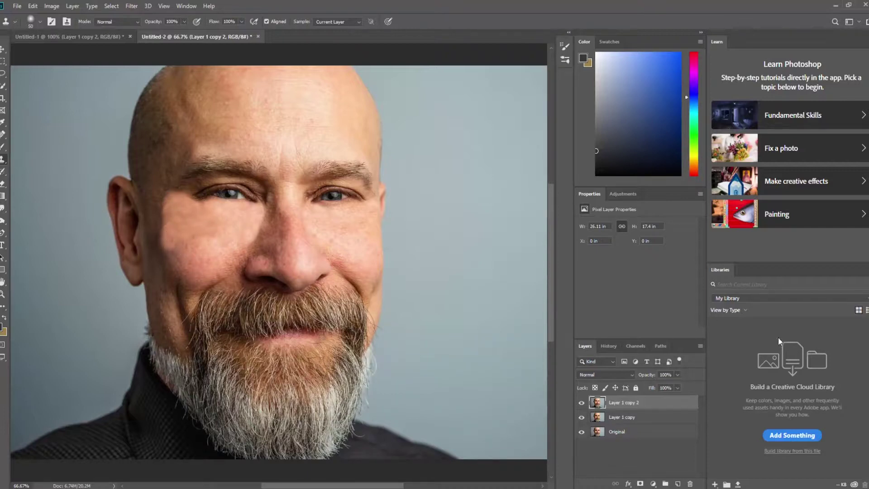
{"action": "left_click_drag", "start_coordinate": [655, 377], "coordinate": [644, 378]}
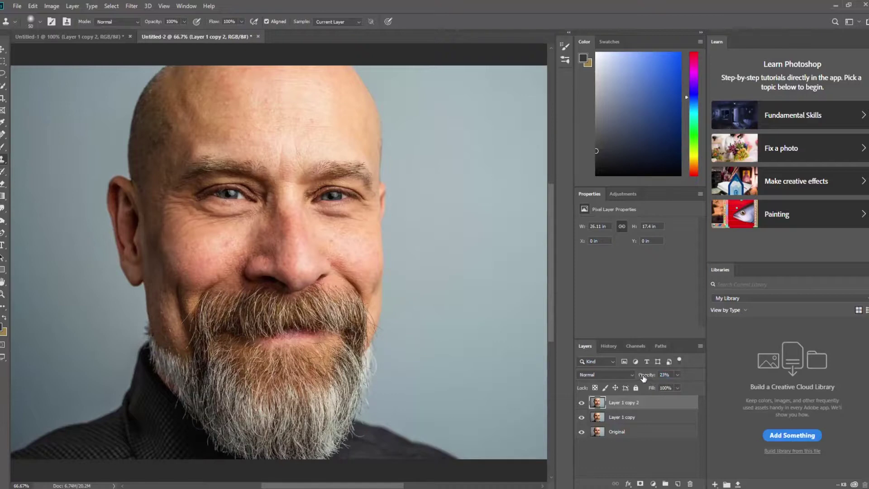
{"action": "left_click", "coordinate": [582, 403]}
{"action": "left_click", "coordinate": [581, 403]}
{"action": "left_click", "coordinate": [582, 404]}
{"action": "left_click", "coordinate": [582, 404]}
{"action": "left_click", "coordinate": [583, 404]}
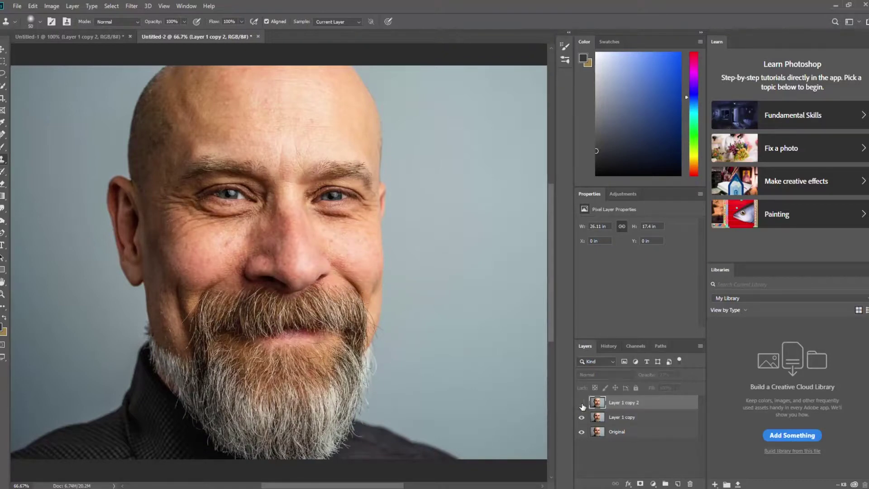
{"action": "left_click", "coordinate": [582, 404]}
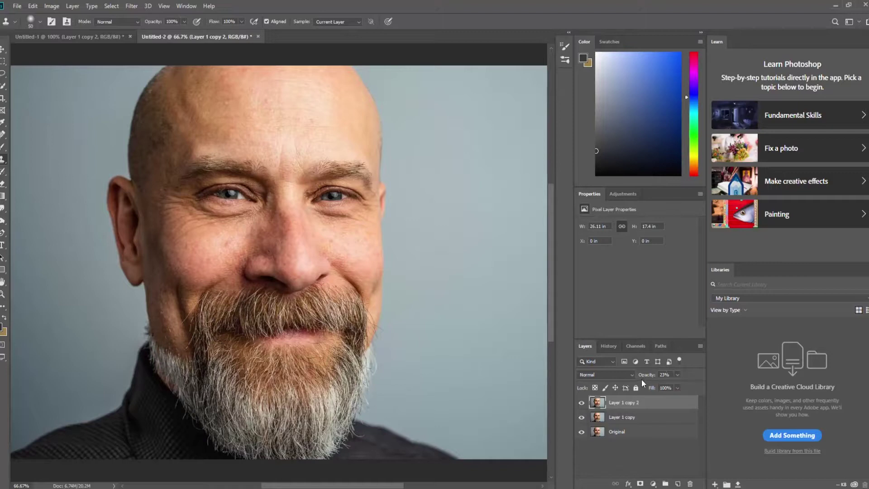
- Fine-tune the opacity of Layer 1 copy 2 and check the effect by hiding and showing the layer
{"action": "left_click_drag", "start_coordinate": [647, 379], "coordinate": [648, 377]}
{"action": "left_click", "coordinate": [582, 402]}
{"action": "left_click", "coordinate": [582, 403]}
- Merge Layer 1 copy 2 with Layer 1 copy, and toggle the merged layer's visibility to compare it with Original
{"action": "left_click", "coordinate": [639, 419], "text": "shift"}
{"action": "right_click", "coordinate": [635, 420]}
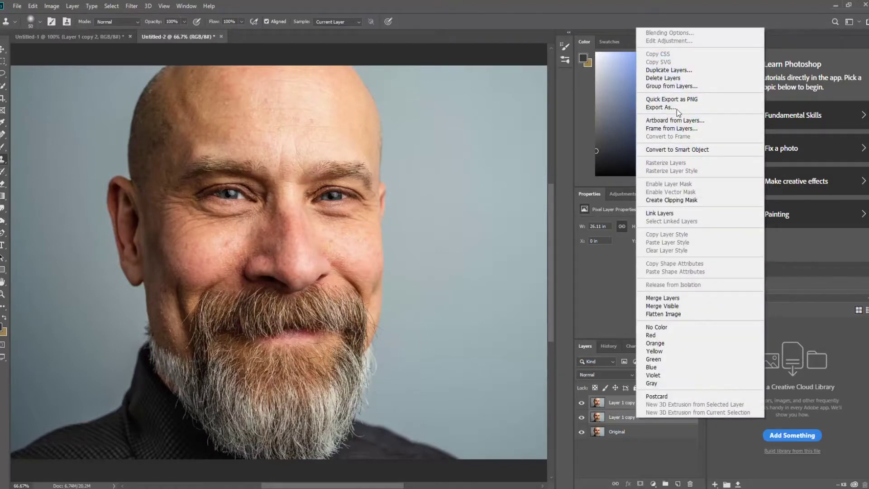
{"action": "left_click", "coordinate": [662, 299]}
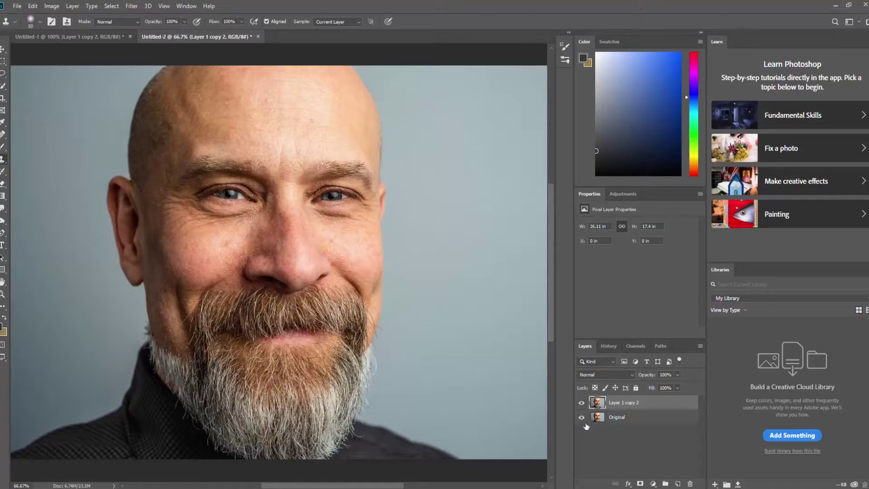
{"action": "left_click", "coordinate": [582, 402]}
{"action": "left_click", "coordinate": [582, 403]}
{"action": "left_click", "coordinate": [582, 404]}
{"action": "left_click", "coordinate": [582, 404]}
- Duplicate the merged Layer 1 copy 2 as a new layer for further retouching of the forehead area
{"action": "right_click", "coordinate": [637, 406]}
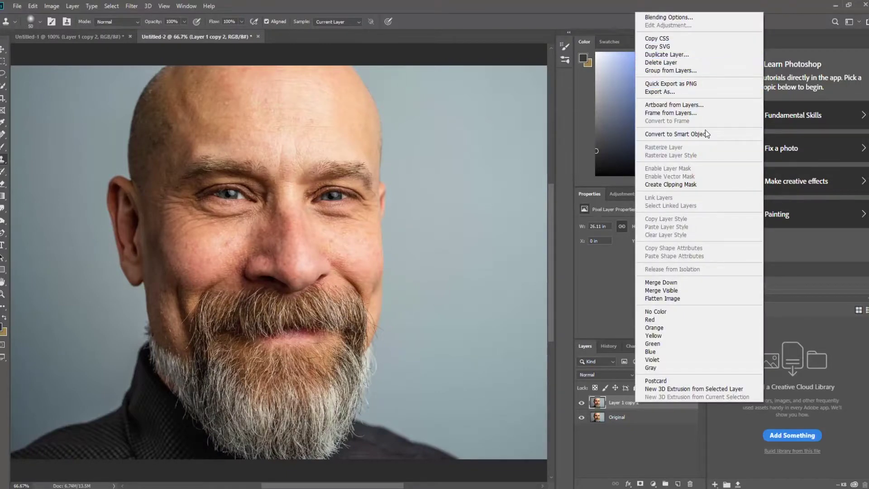
{"action": "left_click", "coordinate": [666, 55]}
{"action": "left_click", "coordinate": [510, 140]}
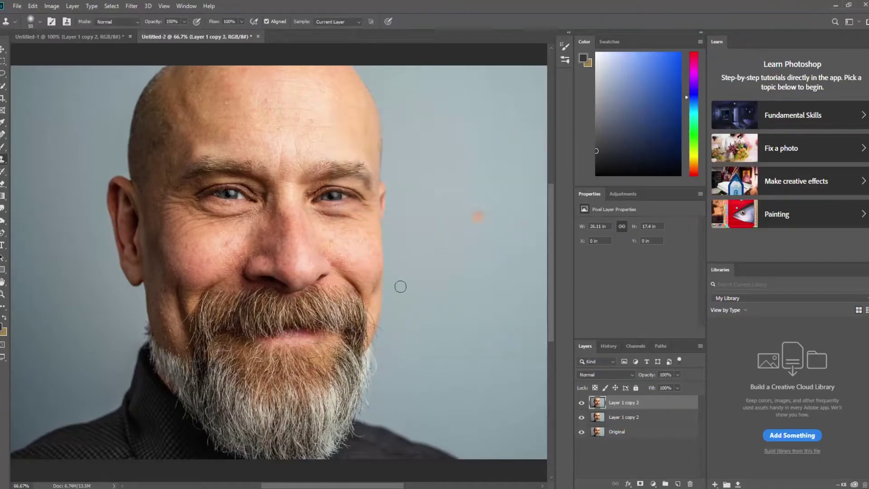
{"action": "left_click_drag", "start_coordinate": [272, 181], "coordinate": [281, 263]}
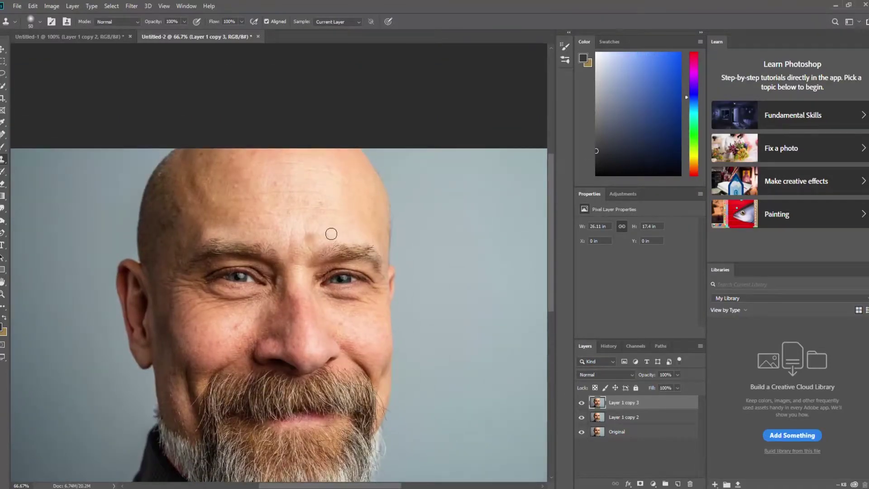
- Reduce the Clone Stamp brush to 35 px and clone cheek skin onto the inner upper lid of the eye on the image's left side
{"action": "left_click", "coordinate": [354, 221], "text": "alt"}
{"action": "scroll", "coordinate": [277, 361], "scroll_direction": "down", "scroll_amount": 1}
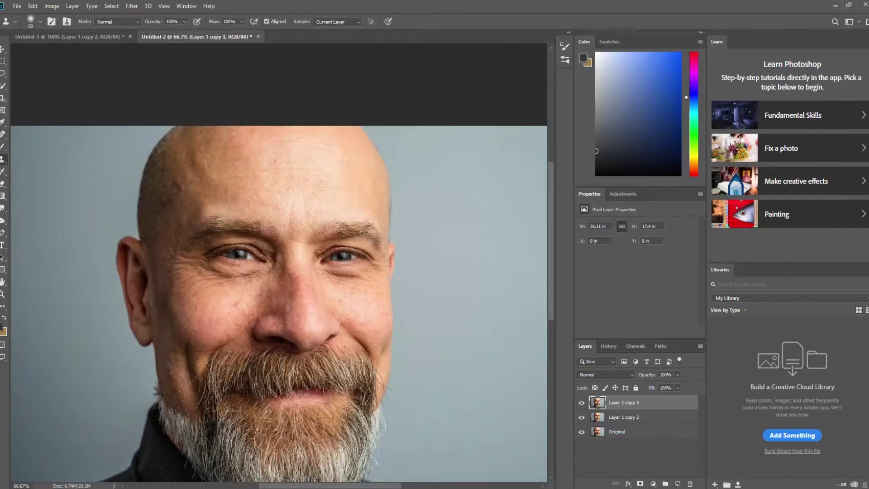
{"action": "scroll", "coordinate": [259, 307], "scroll_direction": "up", "scroll_amount": 3}
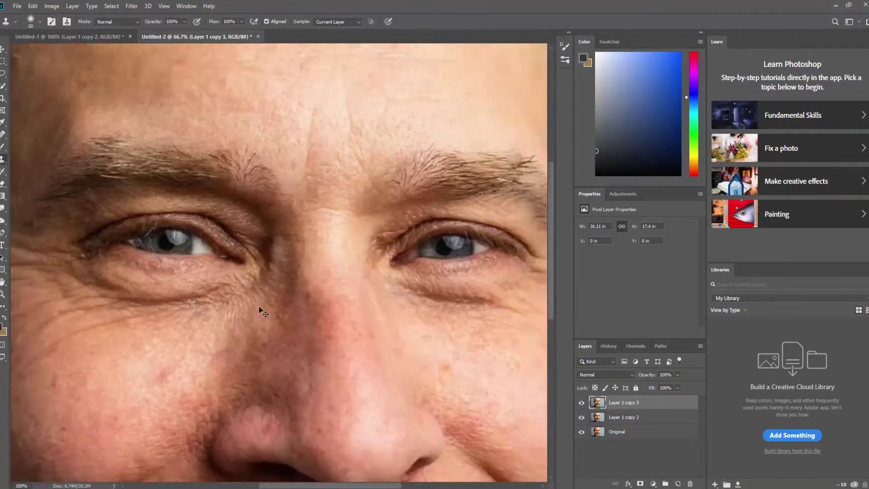
{"action": "scroll", "coordinate": [259, 308], "scroll_direction": "up", "scroll_amount": 2}
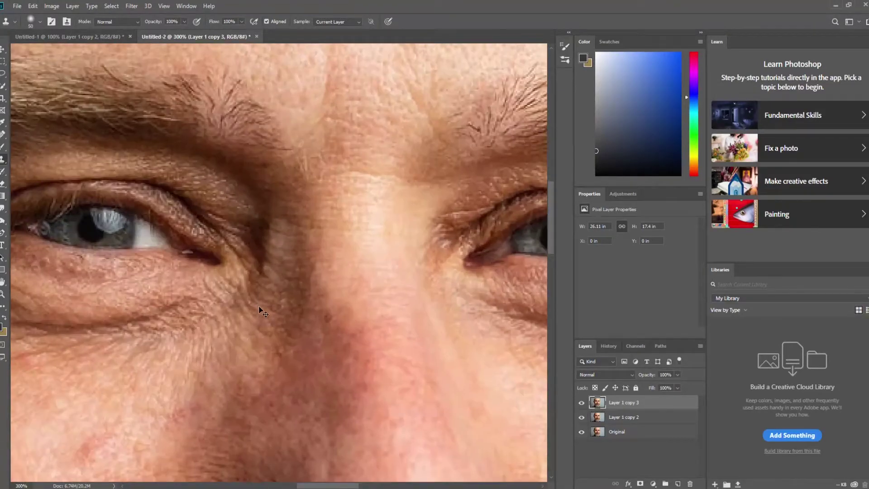
{"action": "scroll", "coordinate": [260, 309], "scroll_direction": "down", "scroll_amount": 2}
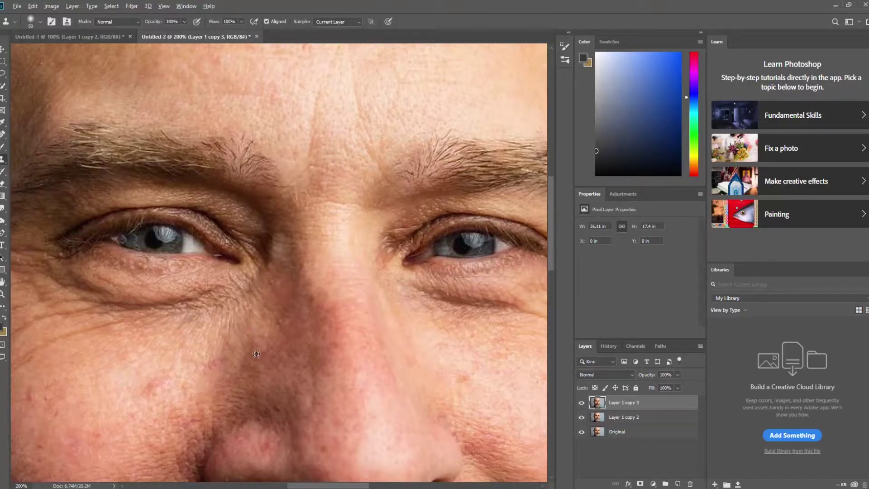
{"action": "left_click_drag", "start_coordinate": [140, 320], "coordinate": [268, 346]}
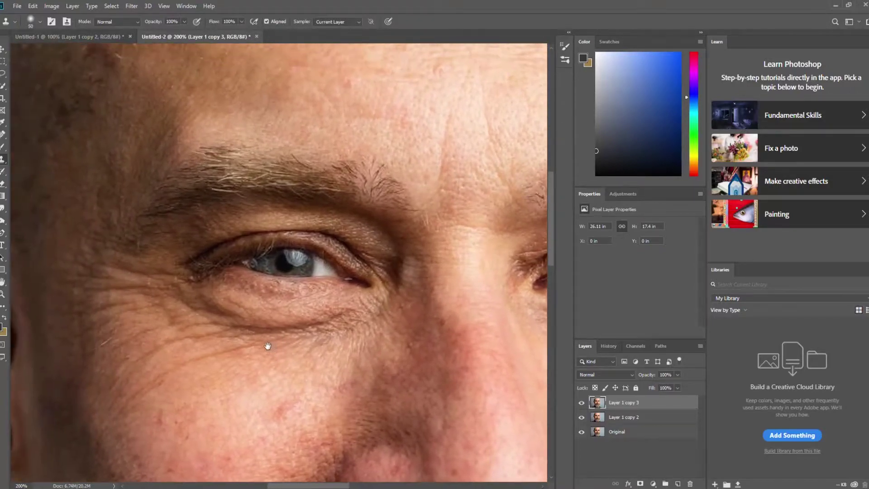
{"action": "left_click", "coordinate": [336, 350], "text": "alt"}
{"action": "key", "text": "bracketleft"}
{"action": "key", "text": "bracketleft"}
{"action": "key", "text": "bracketleft"}
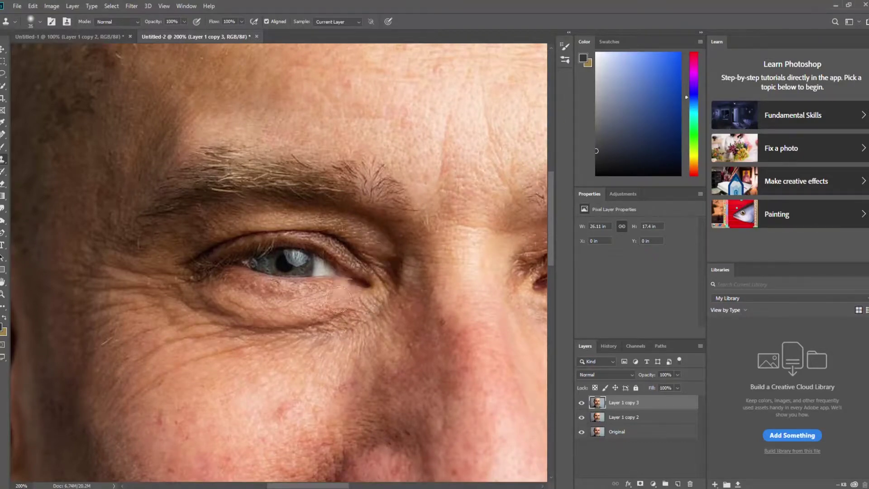
{"action": "left_click", "coordinate": [321, 346], "text": "alt"}
{"action": "mouse_move", "coordinate": [385, 246]}
{"action": "left_mouse_down"}
{"action": "mouse_move", "coordinate": [335, 222]}
{"action": "mouse_move", "coordinate": [372, 242]}
{"action": "left_mouse_up"}
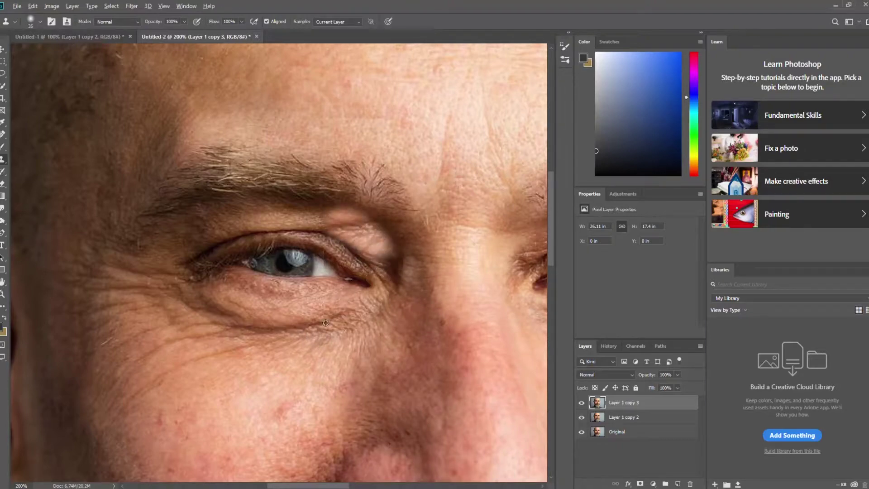
- Clone cheek skin along the rest of that eye's upper lid, around its outer corner and over the outer part of the eye bag
{"action": "left_click", "coordinate": [246, 410], "text": "alt"}
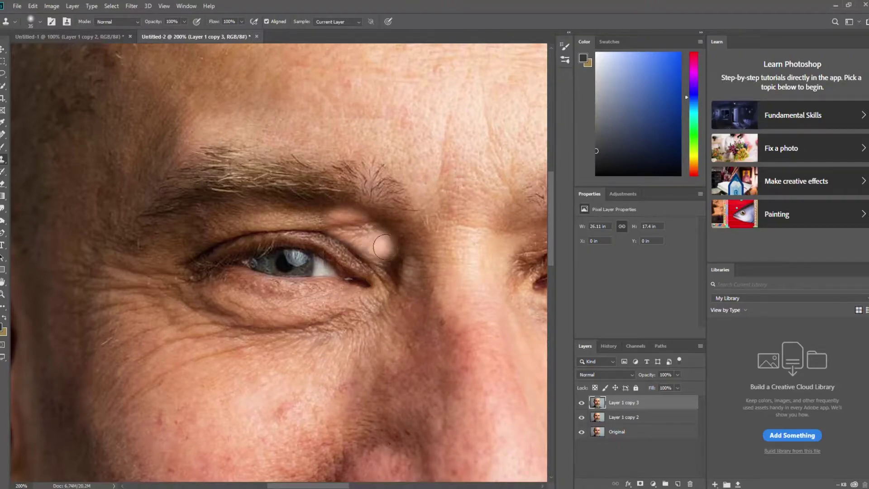
{"action": "mouse_move", "coordinate": [389, 243]}
{"action": "left_mouse_down"}
{"action": "mouse_move", "coordinate": [391, 283]}
{"action": "mouse_move", "coordinate": [382, 249]}
{"action": "mouse_move", "coordinate": [351, 229]}
{"action": "mouse_move", "coordinate": [273, 220]}
{"action": "mouse_move", "coordinate": [210, 224]}
{"action": "left_mouse_up"}
{"action": "left_click", "coordinate": [226, 359], "text": "alt"}
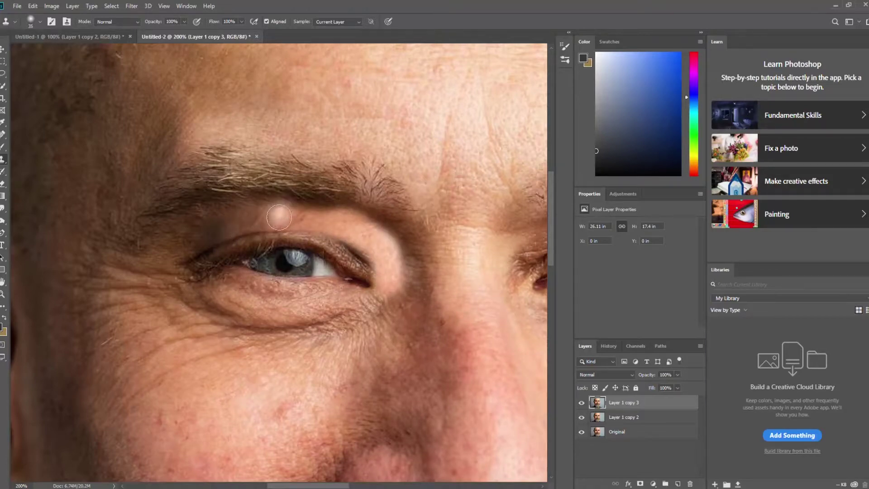
{"action": "mouse_move", "coordinate": [274, 211]}
{"action": "left_mouse_down"}
{"action": "mouse_move", "coordinate": [232, 221]}
{"action": "mouse_move", "coordinate": [188, 242]}
{"action": "mouse_move", "coordinate": [177, 257]}
{"action": "mouse_move", "coordinate": [259, 208]}
{"action": "mouse_move", "coordinate": [286, 207]}
{"action": "mouse_move", "coordinate": [199, 232]}
{"action": "mouse_move", "coordinate": [151, 264]}
{"action": "mouse_move", "coordinate": [198, 245]}
{"action": "mouse_move", "coordinate": [167, 290]}
{"action": "mouse_move", "coordinate": [172, 299]}
{"action": "mouse_move", "coordinate": [129, 282]}
{"action": "mouse_move", "coordinate": [235, 329]}
{"action": "mouse_move", "coordinate": [270, 329]}
{"action": "mouse_move", "coordinate": [203, 294]}
{"action": "mouse_move", "coordinate": [282, 304]}
{"action": "mouse_move", "coordinate": [240, 293]}
{"action": "left_mouse_up"}
{"action": "left_click", "coordinate": [250, 367], "text": "alt"}
- Cover the remaining dark crease patches on the same upper lid with cloned skin from the cheek and the retouched lid
{"action": "left_click", "coordinate": [343, 226], "text": "alt"}
{"action": "mouse_move", "coordinate": [369, 247]}
{"action": "left_mouse_down"}
{"action": "mouse_move", "coordinate": [353, 240]}
{"action": "mouse_move", "coordinate": [371, 265]}
{"action": "mouse_move", "coordinate": [317, 226]}
{"action": "mouse_move", "coordinate": [321, 241]}
{"action": "left_mouse_up"}
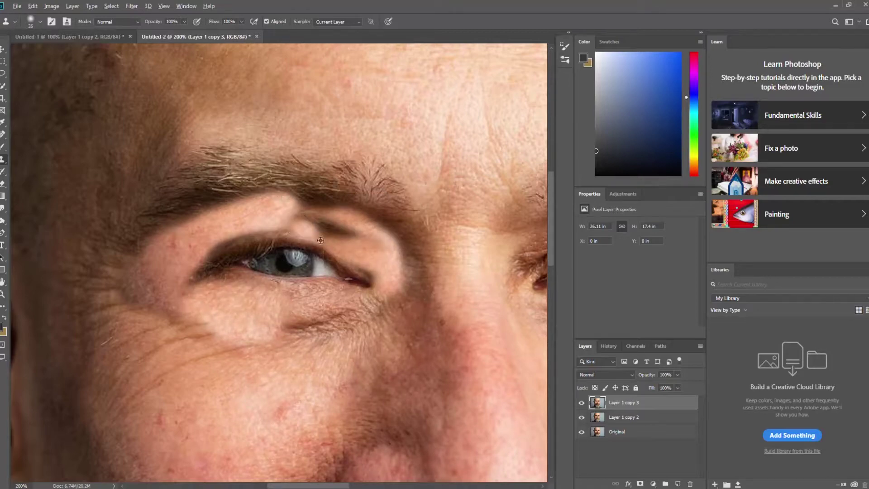
{"action": "left_click", "coordinate": [234, 384], "text": "alt"}
{"action": "mouse_move", "coordinate": [366, 240]}
{"action": "left_mouse_down"}
{"action": "mouse_move", "coordinate": [294, 218]}
{"action": "mouse_move", "coordinate": [304, 222]}
{"action": "left_mouse_up"}
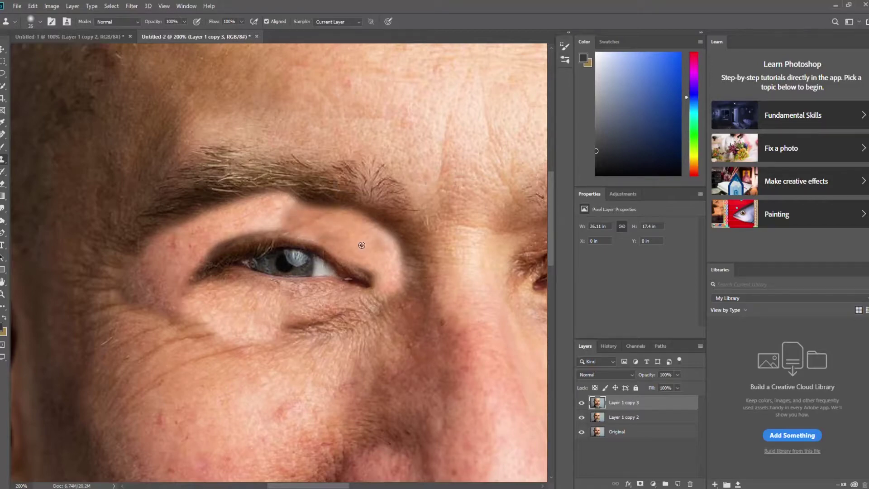
{"action": "left_click", "coordinate": [362, 245], "text": "alt"}
{"action": "mouse_move", "coordinate": [351, 241]}
{"action": "left_mouse_down"}
{"action": "mouse_move", "coordinate": [289, 223]}
{"action": "mouse_move", "coordinate": [358, 247]}
{"action": "mouse_move", "coordinate": [296, 221]}
{"action": "mouse_move", "coordinate": [268, 222]}
{"action": "mouse_move", "coordinate": [192, 258]}
{"action": "left_mouse_up"}
- Clone cheek skin over the inner part of the same eye's bag and down from its inner corner beside the nose
{"action": "left_click", "coordinate": [230, 380], "text": "alt"}
{"action": "left_click", "coordinate": [229, 396], "text": "alt"}
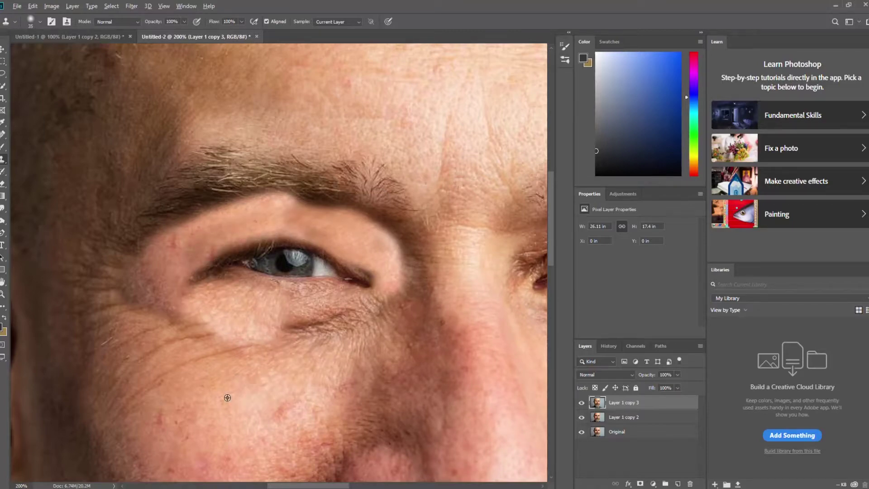
{"action": "mouse_move", "coordinate": [291, 325]}
{"action": "left_mouse_down"}
{"action": "mouse_move", "coordinate": [338, 326]}
{"action": "mouse_move", "coordinate": [334, 310]}
{"action": "mouse_move", "coordinate": [359, 311]}
{"action": "mouse_move", "coordinate": [353, 337]}
{"action": "mouse_move", "coordinate": [335, 300]}
{"action": "mouse_move", "coordinate": [275, 314]}
{"action": "mouse_move", "coordinate": [288, 311]}
{"action": "left_mouse_up"}
{"action": "left_click", "coordinate": [302, 391], "text": "alt"}
{"action": "left_click_drag", "start_coordinate": [392, 293], "coordinate": [379, 345]}
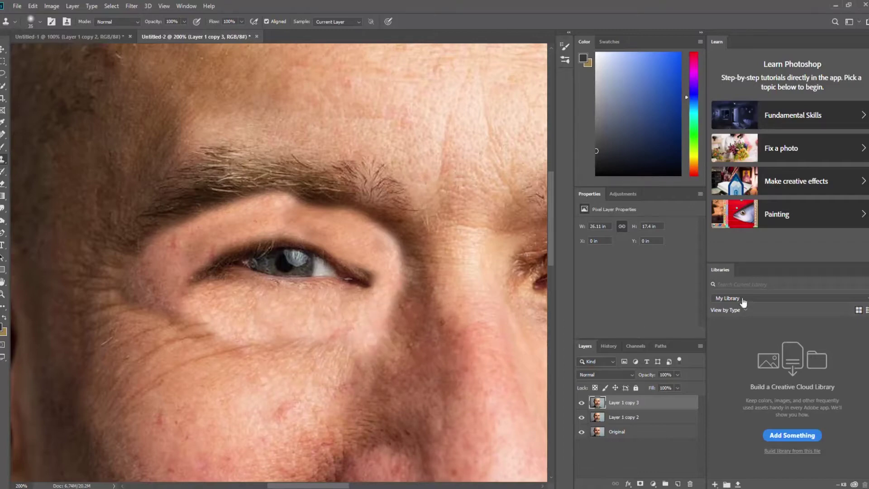
{"action": "mouse_move", "coordinate": [473, 316]}
{"action": "left_mouse_down"}
{"action": "mouse_move", "coordinate": [297, 305]}
{"action": "mouse_move", "coordinate": [293, 287]}
{"action": "left_mouse_up"}
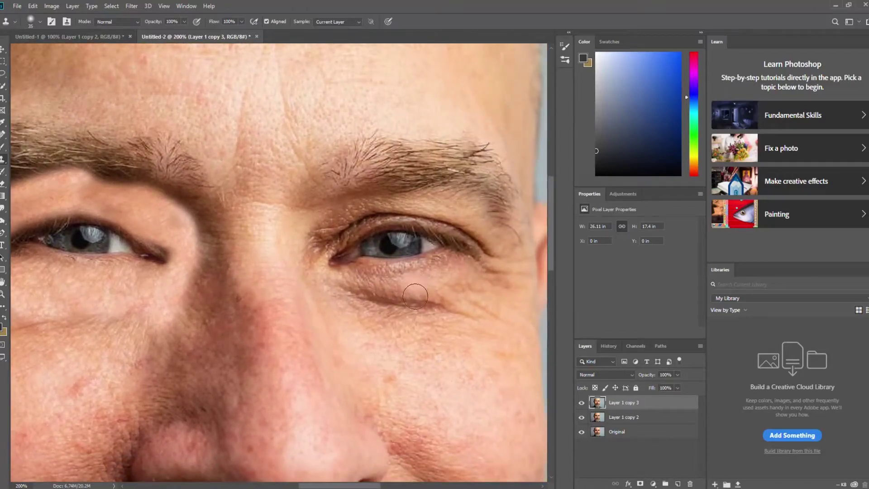
{"action": "left_click", "coordinate": [459, 371], "text": "alt"}
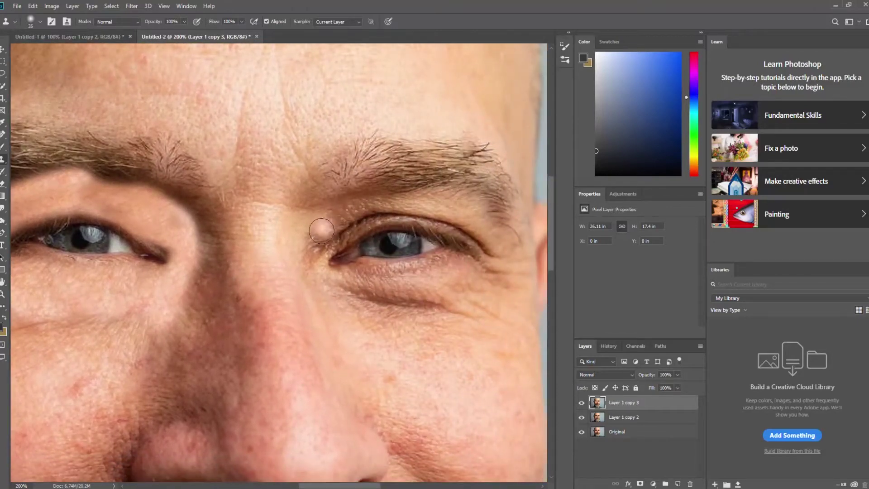
{"action": "mouse_move", "coordinate": [323, 227]}
{"action": "left_mouse_down"}
{"action": "mouse_move", "coordinate": [314, 249]}
{"action": "mouse_move", "coordinate": [315, 235]}
{"action": "mouse_move", "coordinate": [376, 206]}
{"action": "mouse_move", "coordinate": [361, 202]}
{"action": "mouse_move", "coordinate": [367, 223]}
{"action": "left_mouse_up"}
{"action": "key", "text": "ctrl+z"}
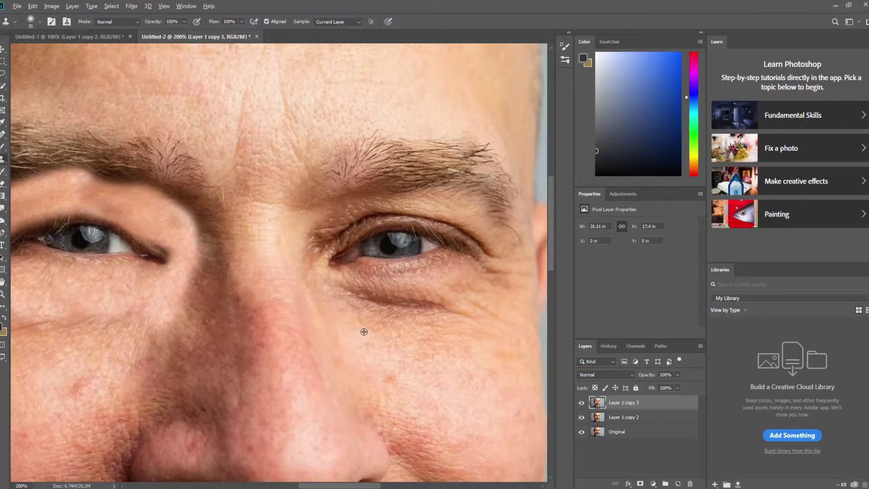
- Clone light skin from the nose bridge over the dark inner corner of the eye on the image's right side
{"action": "left_click", "coordinate": [291, 239], "text": "alt"}
{"action": "mouse_move", "coordinate": [316, 233]}
{"action": "left_mouse_down"}
{"action": "mouse_move", "coordinate": [309, 252]}
{"action": "mouse_move", "coordinate": [329, 217]}
{"action": "mouse_move", "coordinate": [347, 214]}
{"action": "mouse_move", "coordinate": [328, 227]}
{"action": "left_mouse_up"}
{"action": "left_click", "coordinate": [295, 227], "text": "alt"}
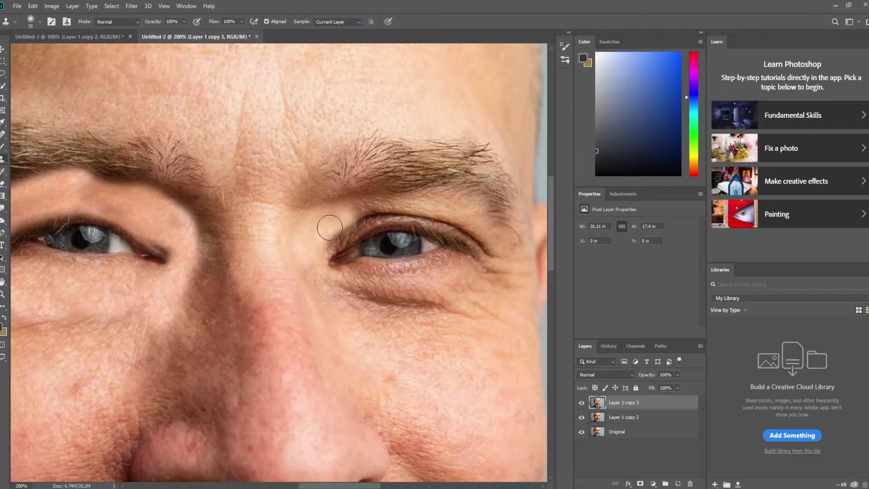
- Clone skin from beside the outer cheek over the inner and middle upper lid of the right-side eye, undoing the unwanted stroke
{"action": "left_click", "coordinate": [511, 311], "text": "alt"}
{"action": "mouse_move", "coordinate": [472, 226]}
{"action": "left_mouse_down"}
{"action": "mouse_move", "coordinate": [410, 215]}
{"action": "mouse_move", "coordinate": [341, 234]}
{"action": "mouse_move", "coordinate": [349, 218]}
{"action": "mouse_move", "coordinate": [320, 247]}
{"action": "left_mouse_up"}
{"action": "left_click", "coordinate": [517, 297], "text": "alt"}
{"action": "key", "text": "ctrl+z"}
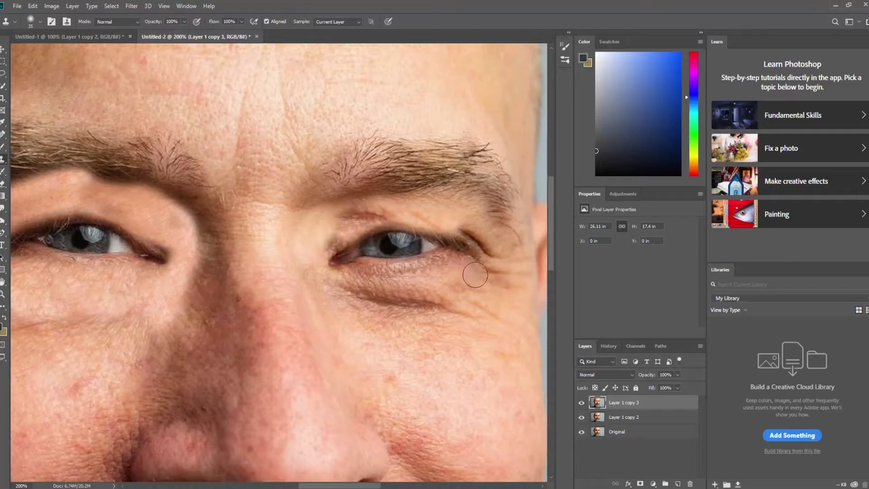
{"action": "left_click", "coordinate": [506, 301], "text": "alt"}
{"action": "mouse_move", "coordinate": [349, 220]}
{"action": "left_mouse_down"}
{"action": "mouse_move", "coordinate": [354, 210]}
{"action": "mouse_move", "coordinate": [367, 215]}
{"action": "mouse_move", "coordinate": [330, 240]}
{"action": "left_mouse_up"}
{"action": "left_click", "coordinate": [506, 297], "text": "alt"}
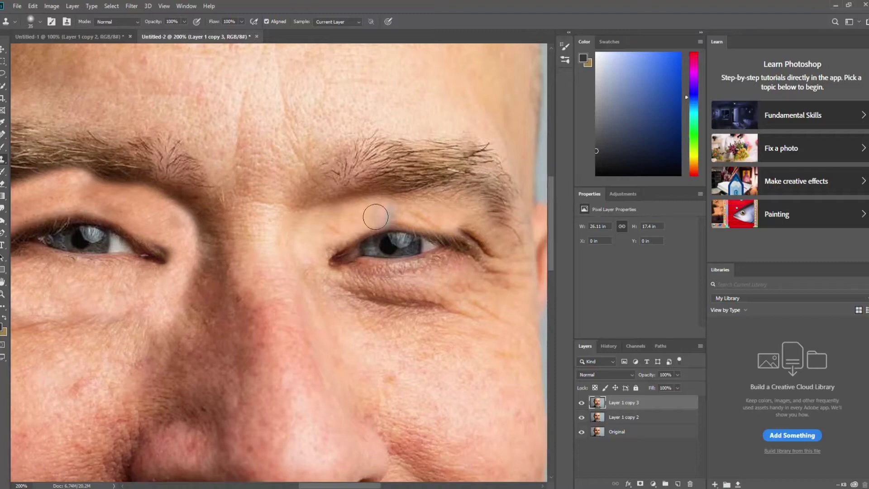
- Smooth the outer upper-lid folds of the right-side eye with skin sampled from the lid itself
{"action": "left_click", "coordinate": [451, 224], "text": "alt"}
{"action": "left_click_drag", "start_coordinate": [484, 236], "coordinate": [471, 233]}
{"action": "left_click", "coordinate": [378, 211], "text": "alt"}
{"action": "left_click_drag", "start_coordinate": [414, 214], "coordinate": [467, 227]}
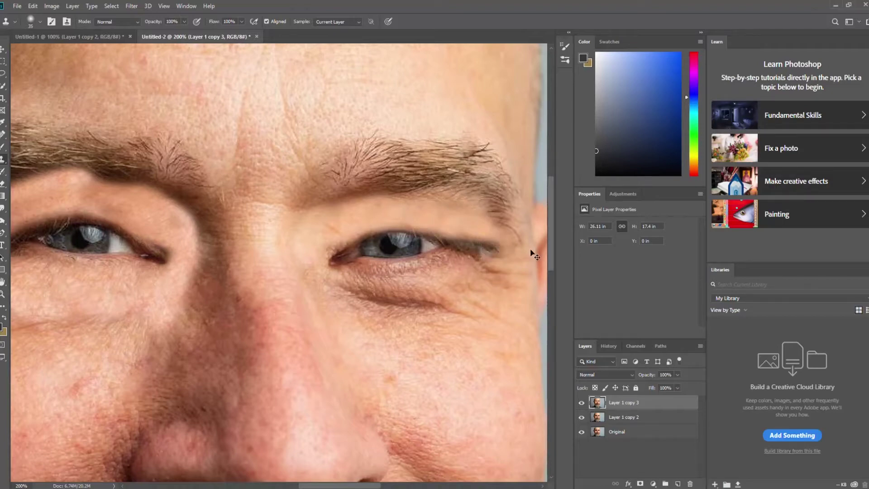
- Clone smooth skin over the fold and wrinkles at the outer corner of the right-side eye
{"action": "mouse_move", "coordinate": [480, 244]}
{"action": "left_mouse_down"}
{"action": "mouse_move", "coordinate": [501, 261]}
{"action": "mouse_move", "coordinate": [479, 232]}
{"action": "left_mouse_up"}
{"action": "left_click", "coordinate": [499, 297], "text": "alt"}
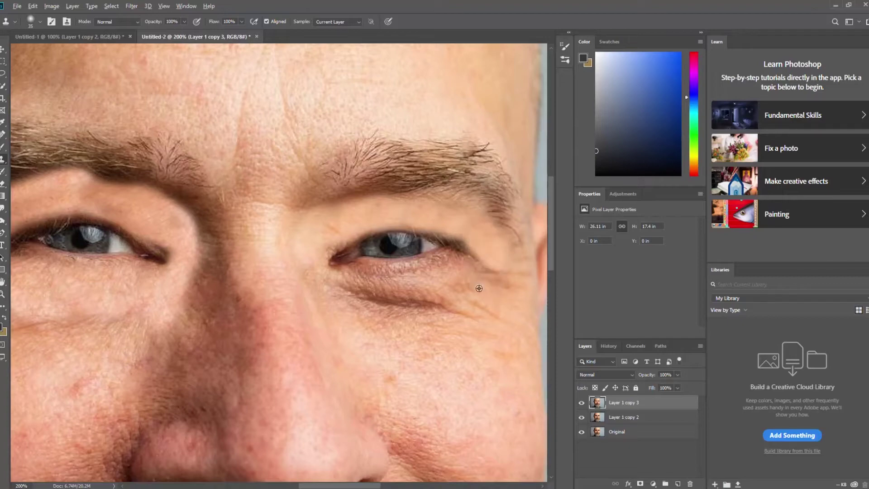
{"action": "left_click", "coordinate": [479, 289], "text": "alt"}
{"action": "mouse_move", "coordinate": [478, 270]}
{"action": "left_mouse_down"}
{"action": "mouse_move", "coordinate": [515, 283]}
{"action": "mouse_move", "coordinate": [469, 286]}
{"action": "left_mouse_up"}
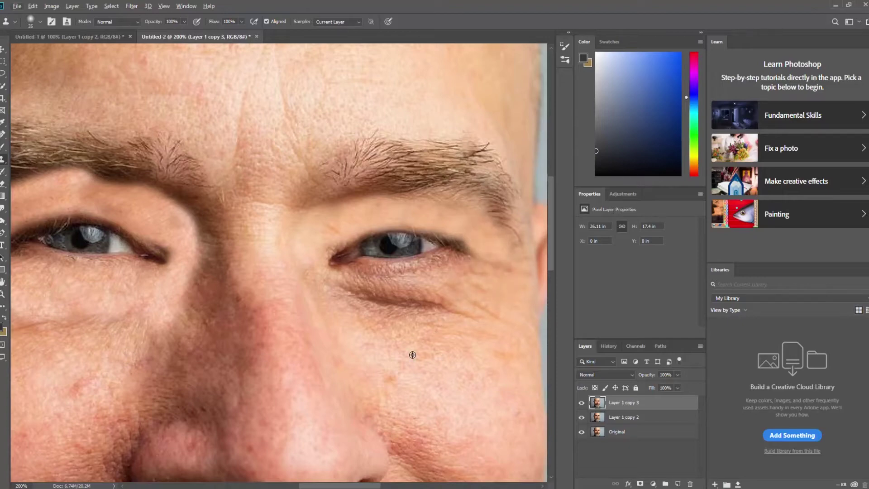
- Enlarge the Clone Stamp brush to 70 px and clone cheek skin over the right-side eye bag and the wrinkles beside it
{"action": "key", "text": "bracketright"}
{"action": "key", "text": "bracketright"}
{"action": "key", "text": "bracketright"}
{"action": "key", "text": "bracketright"}
{"action": "key", "text": "bracketright"}
{"action": "left_click", "coordinate": [408, 338], "text": "alt"}
{"action": "mouse_move", "coordinate": [396, 312]}
{"action": "left_mouse_down"}
{"action": "mouse_move", "coordinate": [421, 312]}
{"action": "mouse_move", "coordinate": [369, 308]}
{"action": "mouse_move", "coordinate": [450, 300]}
{"action": "mouse_move", "coordinate": [458, 318]}
{"action": "left_mouse_up"}
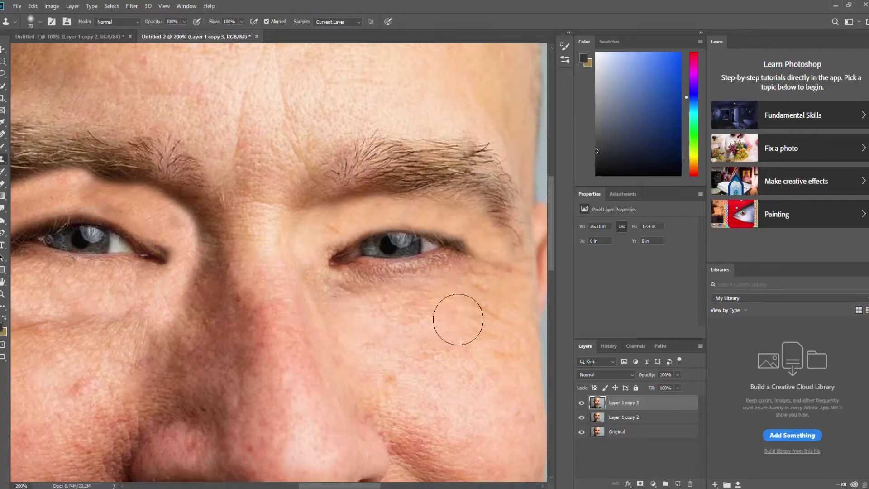
{"action": "left_click_drag", "start_coordinate": [493, 290], "coordinate": [433, 308]}
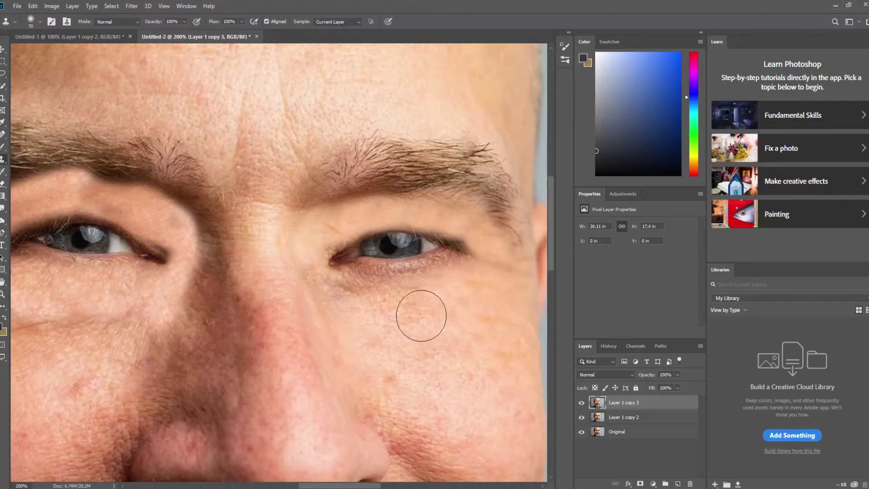
- Reduce the brush to 45 px and clone cheek skin over the shadow below the right-side eye's inner corner
{"action": "key", "text": "bracketleft"}
{"action": "key", "text": "bracketleft"}
{"action": "key", "text": "bracketleft"}
{"action": "left_click", "coordinate": [408, 313], "text": "alt"}
{"action": "left_click_drag", "start_coordinate": [365, 300], "coordinate": [338, 287]}
{"action": "left_click", "coordinate": [506, 337]}
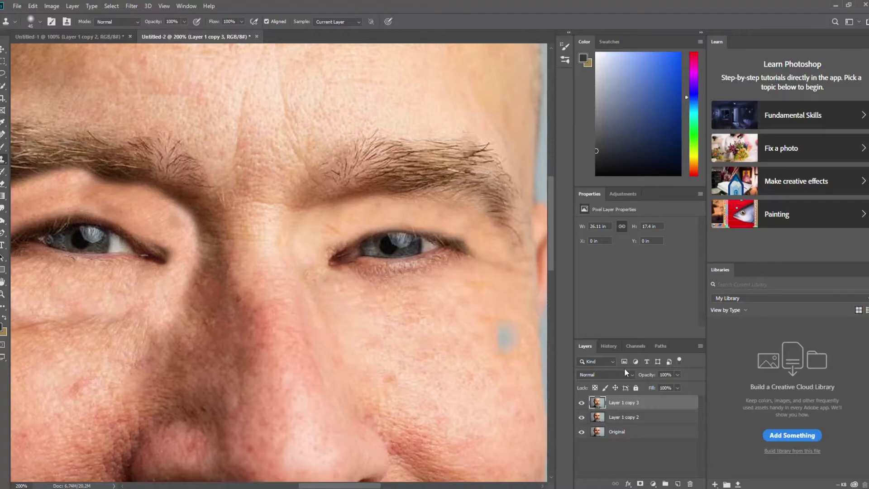
- Toggle Layer 1 copy 3 to compare before and after, and lower its opacity to 20%
{"action": "left_click", "coordinate": [582, 403]}
{"action": "left_click", "coordinate": [582, 403]}
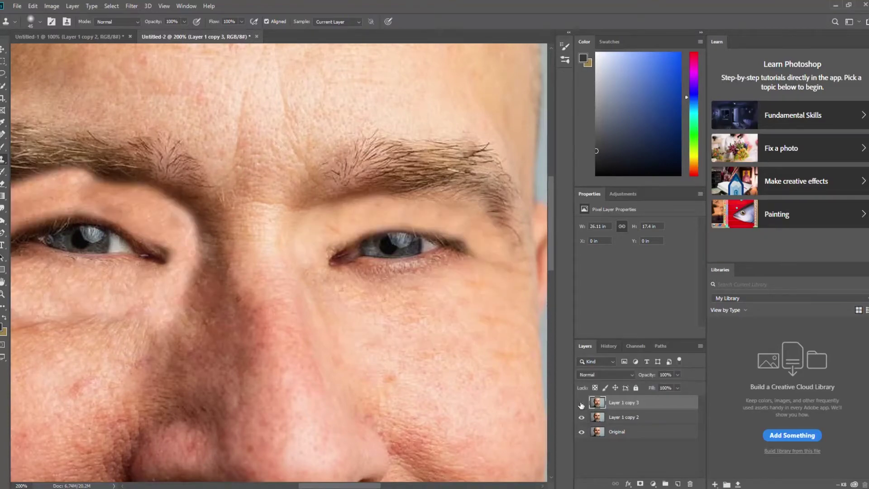
{"action": "left_click", "coordinate": [582, 403]}
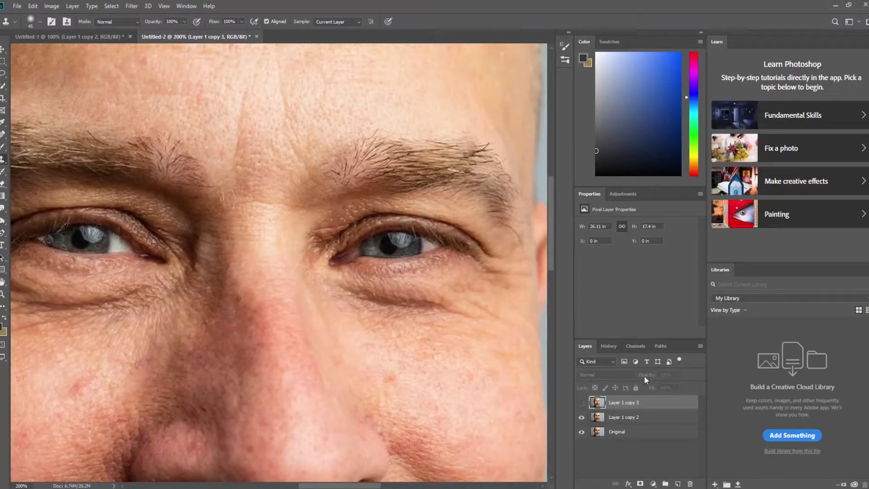
{"action": "left_click", "coordinate": [582, 403]}
{"action": "mouse_move", "coordinate": [650, 376]}
{"action": "left_mouse_down"}
{"action": "mouse_move", "coordinate": [629, 382]}
{"action": "mouse_move", "coordinate": [640, 378]}
{"action": "left_mouse_up"}
{"action": "key", "text": "ctrl+minus"}
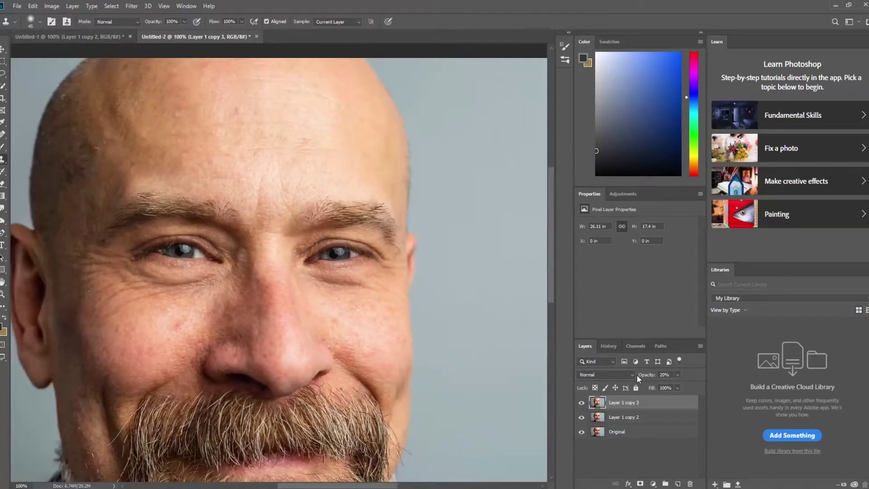
- Check the softened eye retouch by hiding and showing Layer 1 copy 3, and fine-tune its opacity
{"action": "left_click", "coordinate": [582, 404]}
{"action": "left_click", "coordinate": [582, 404]}
{"action": "left_click", "coordinate": [582, 404]}
{"action": "left_click", "coordinate": [582, 403]}
{"action": "key", "text": "ctrl+minus"}
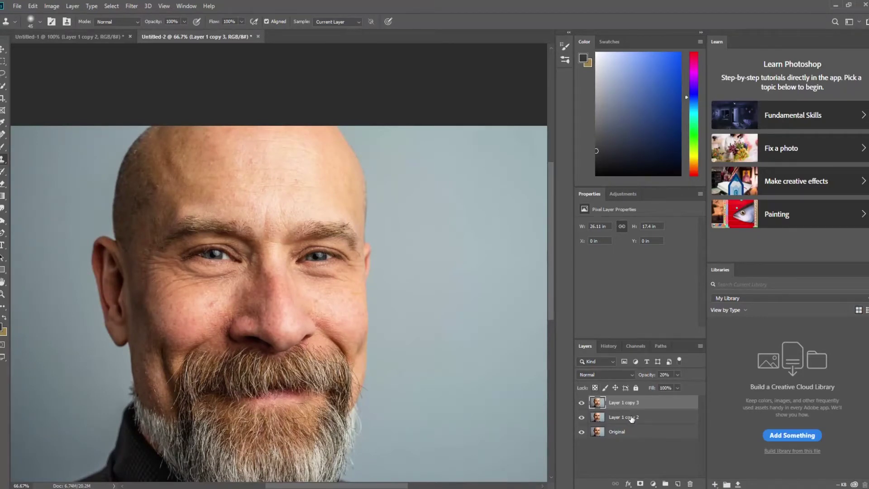
{"action": "mouse_move", "coordinate": [652, 378]}
{"action": "left_mouse_down"}
{"action": "mouse_move", "coordinate": [642, 377]}
{"action": "mouse_move", "coordinate": [652, 378]}
{"action": "left_mouse_up"}
{"action": "left_click", "coordinate": [582, 404]}
{"action": "left_click", "coordinate": [583, 403]}
{"action": "left_click", "coordinate": [582, 403]}
{"action": "left_click", "coordinate": [582, 403]}
- Merge Layer 1 copy 3 with Layer 1 copy 2
{"action": "left_click", "coordinate": [623, 419], "text": "shift"}
{"action": "right_click", "coordinate": [624, 417]}
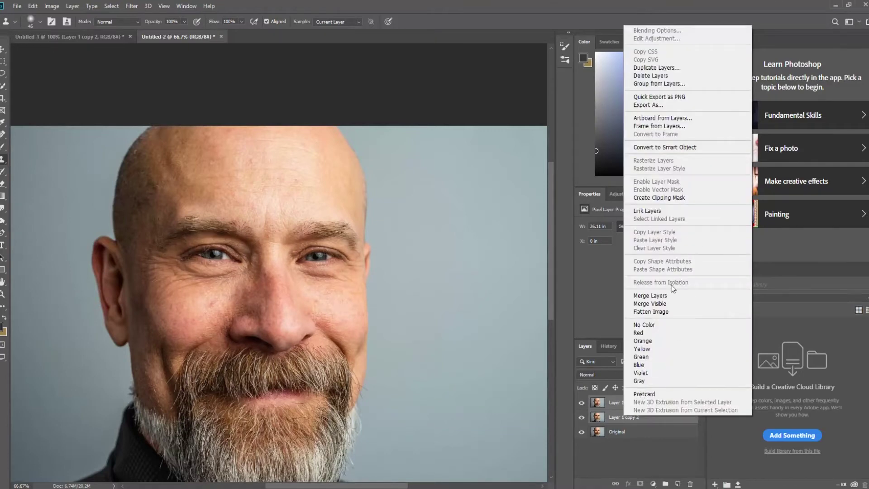
{"action": "left_click", "coordinate": [665, 295]}
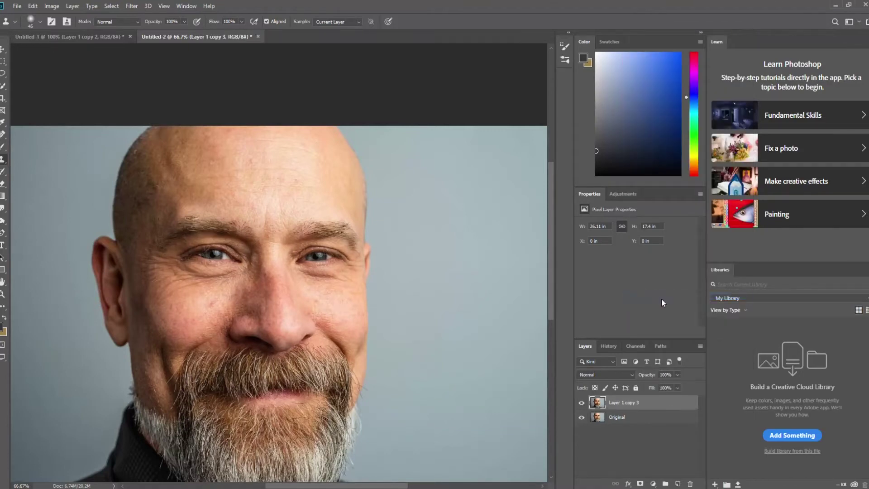
- Compare the fully retouched portrait with Original by hiding and showing the merged Layer 1 copy 3
{"action": "left_click", "coordinate": [582, 404]}
{"action": "left_click", "coordinate": [582, 405]}
{"action": "left_click", "coordinate": [582, 404]}
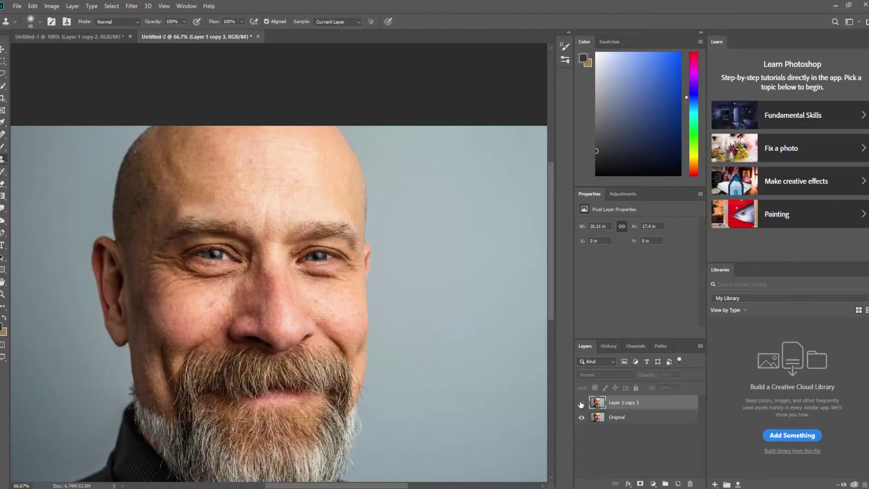
{"action": "left_click", "coordinate": [582, 405]}
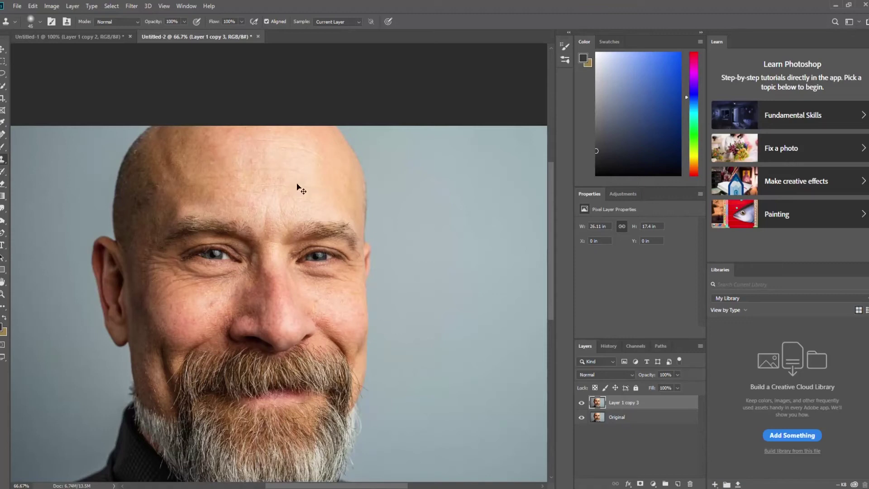
{"action": "key", "text": "ctrl+minus"}
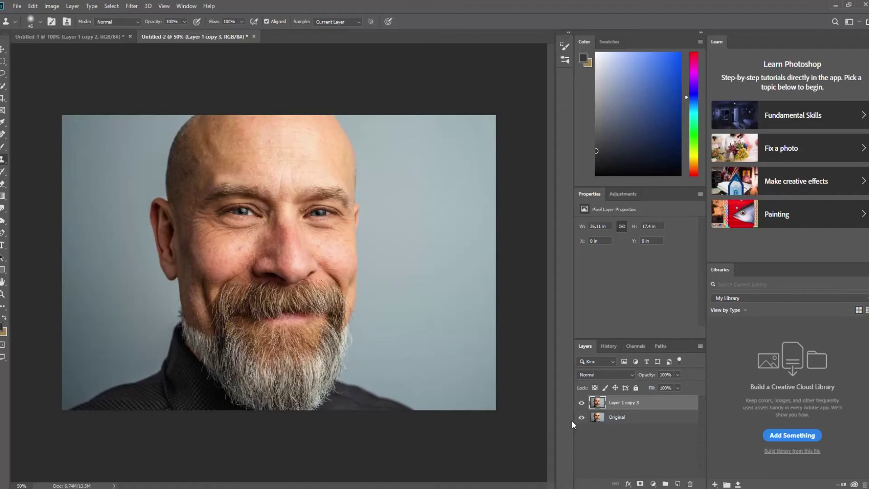
{"action": "left_click", "coordinate": [582, 404]}
{"action": "left_click", "coordinate": [583, 404]}
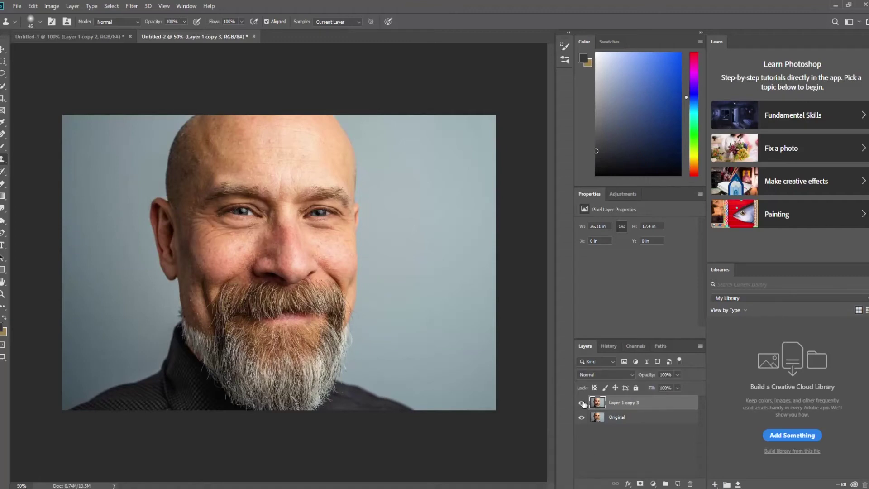